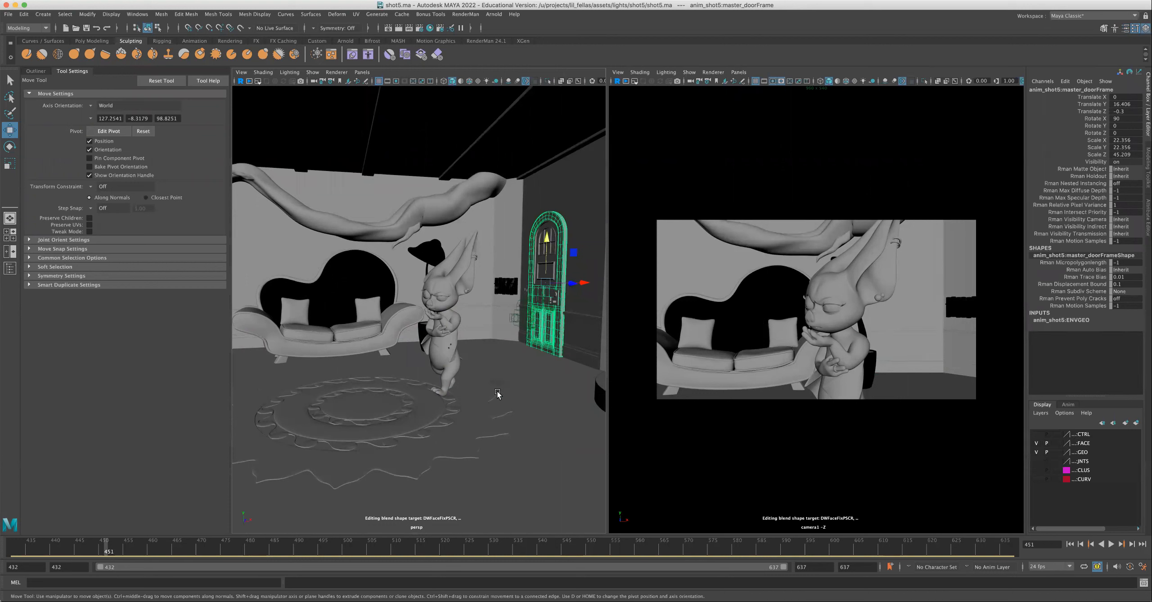
Select the room's geometry together with the character in the perspective view
scroll(355, 357, down, 5)
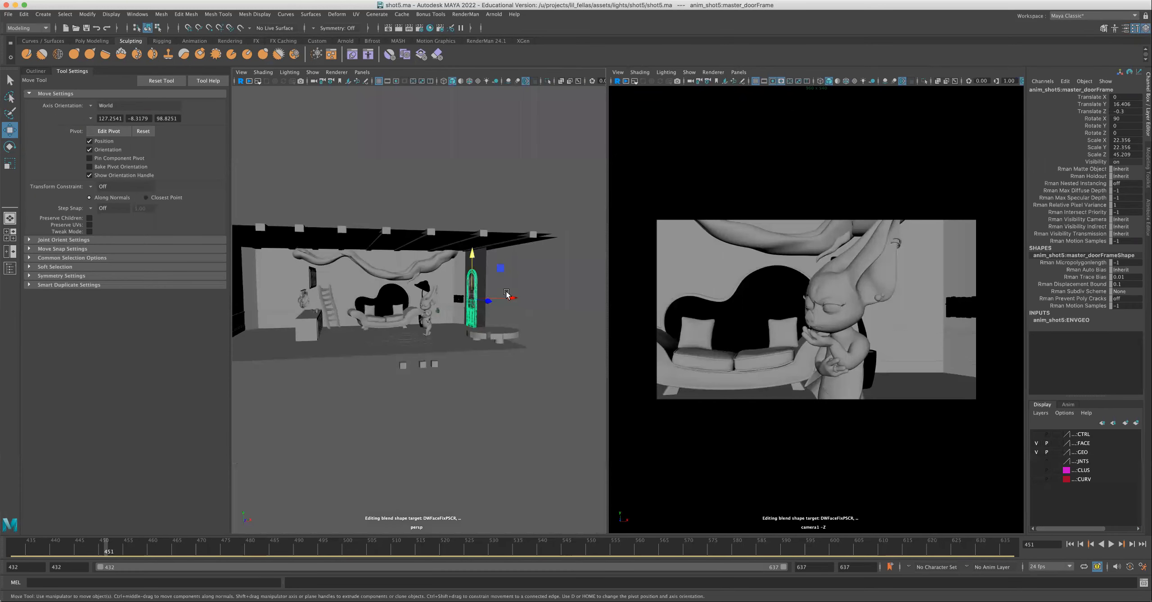
alt+drag(409, 219, 466, 240)
alt+right_drag(466, 239, 282, 373)
drag(282, 373, 386, 275)
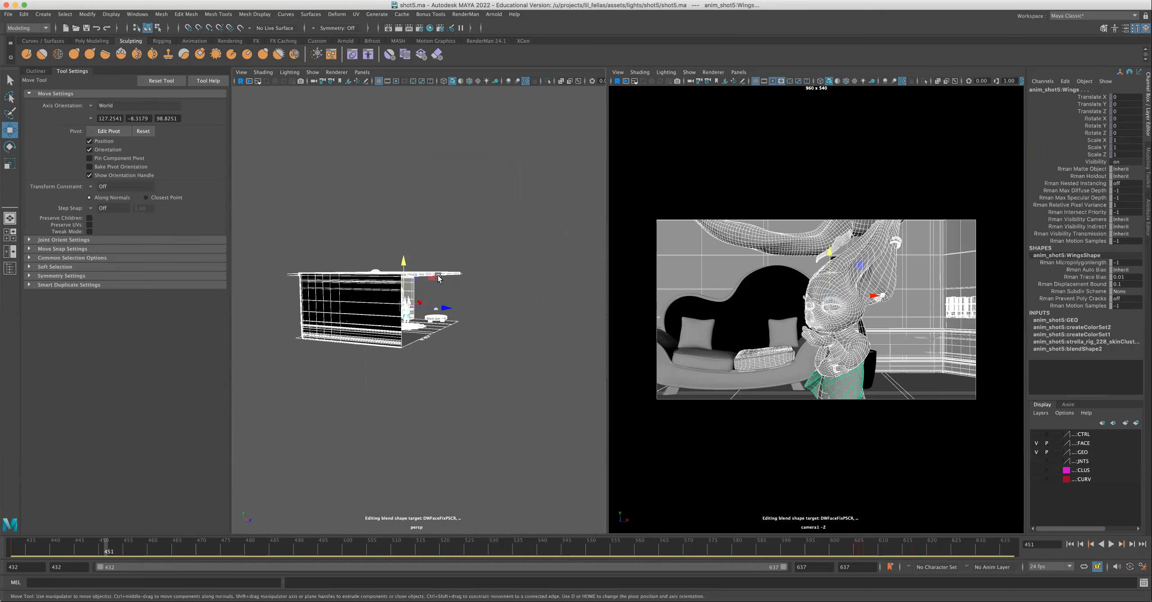
scroll(450, 308, up, 10)
alt+drag(450, 310, 439, 310)
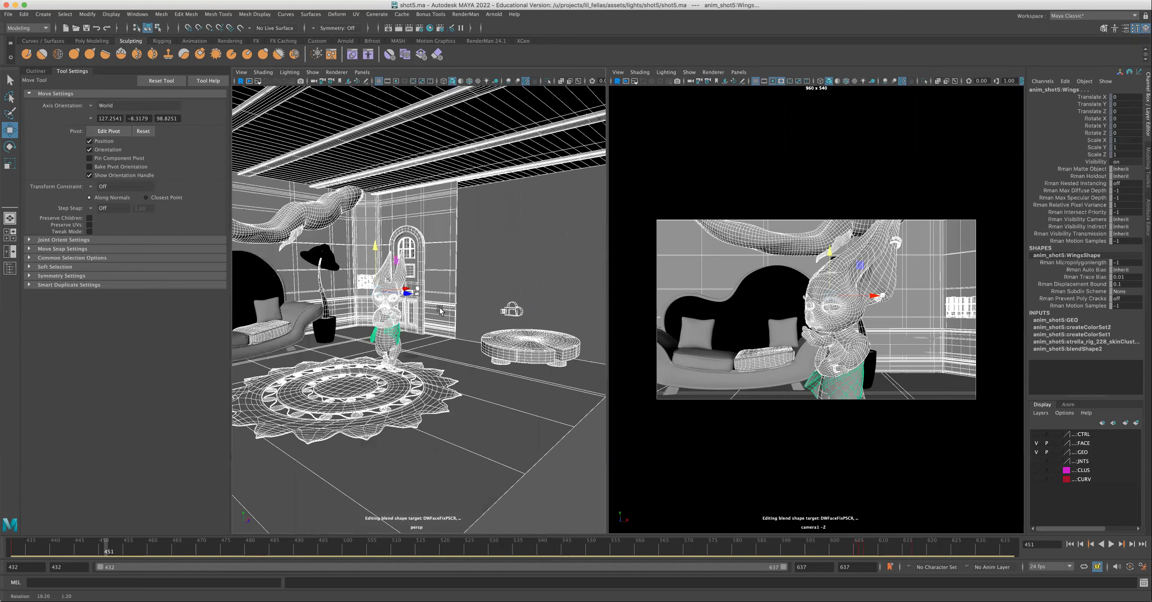
scroll(490, 307, up, 3)
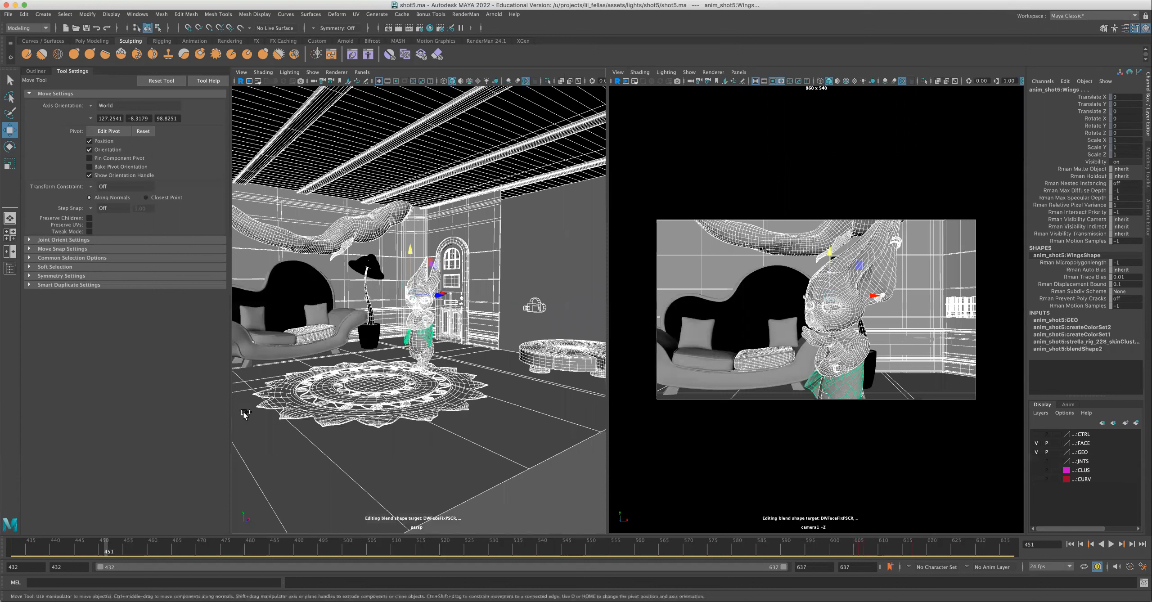
Extend the selection to the sofa, its cushions and the potted plant so the whole room set is included
scroll(277, 369, down, 3)
drag(286, 410, 411, 252)
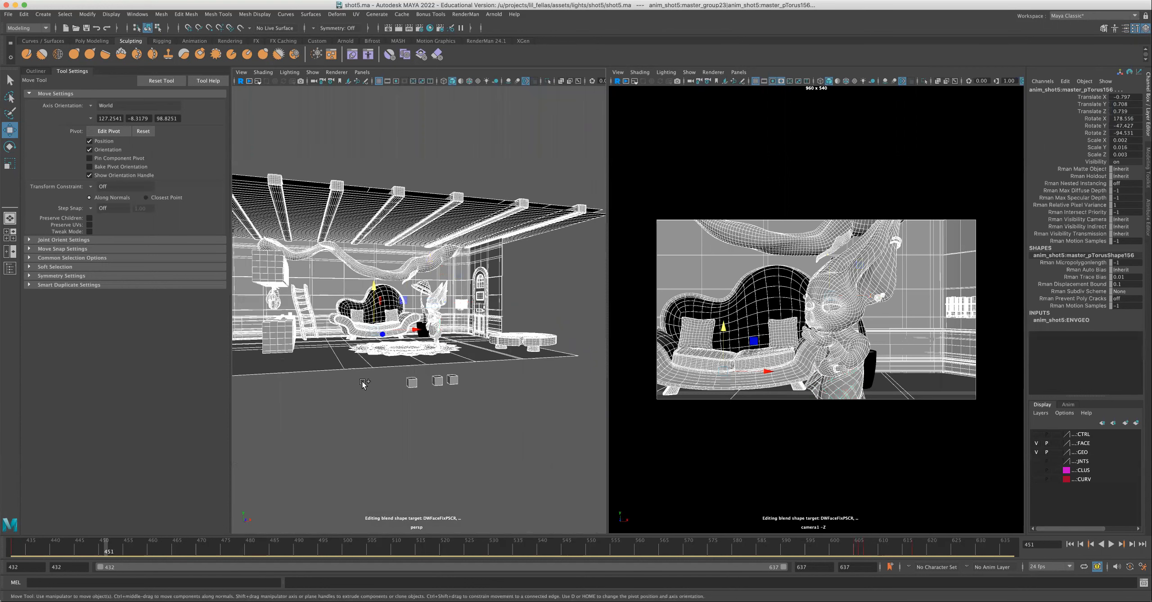
scroll(391, 372, up, 2)
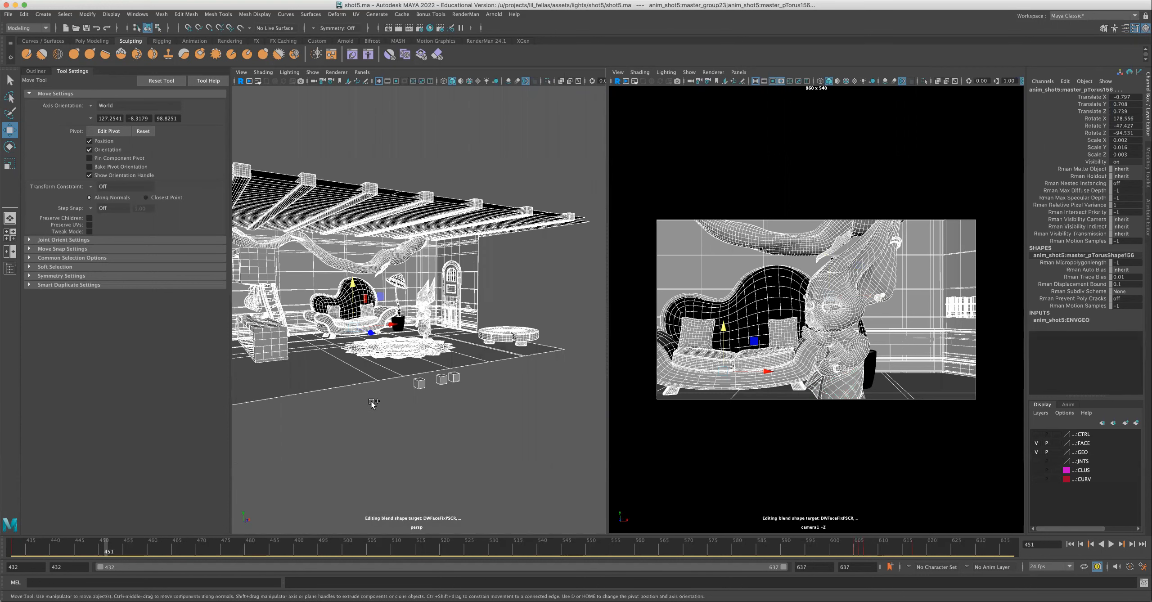
click(399, 327)
scroll(490, 338, down, 2)
scroll(490, 339, up, 3)
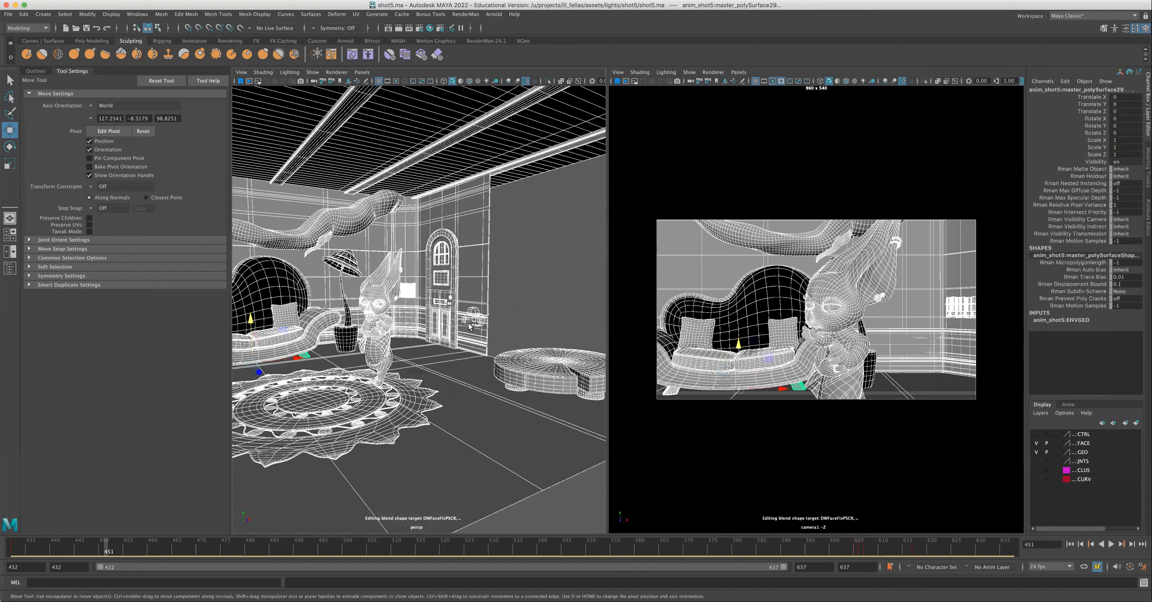
scroll(513, 320, up, 2)
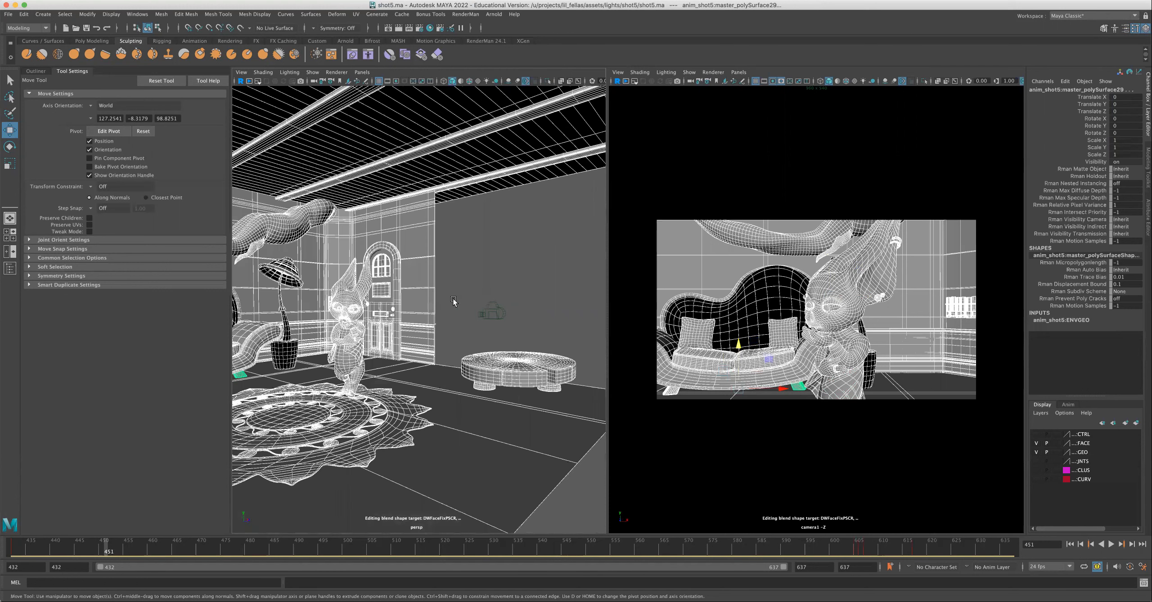
alt+drag(453, 299, 434, 308)
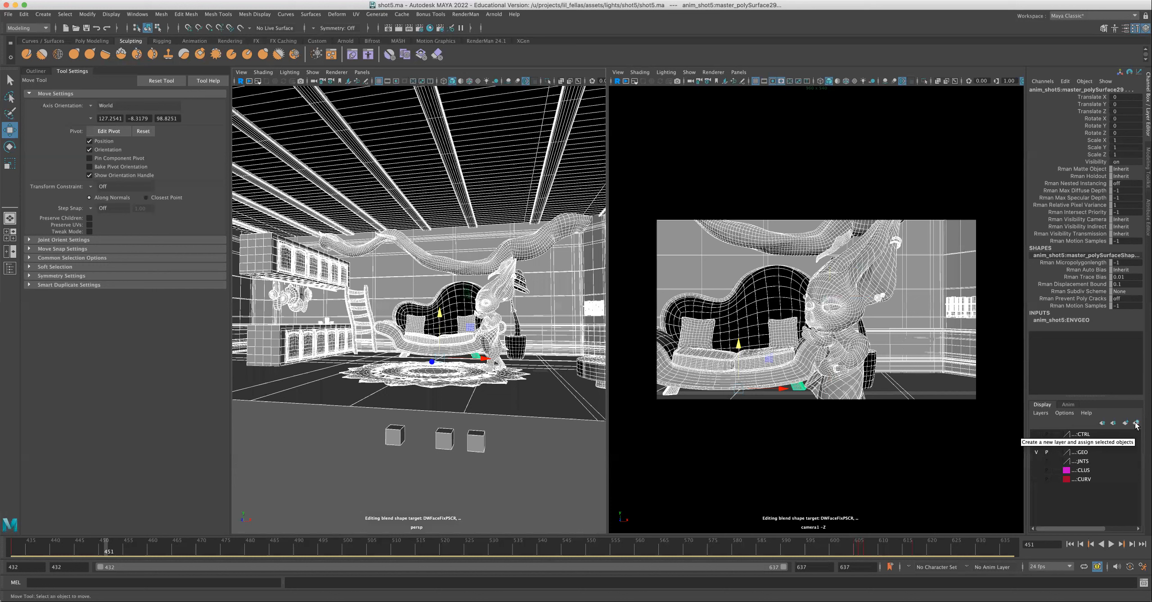
Create a display layer from the selected objects and name it ENVgeo
click(1136, 423)
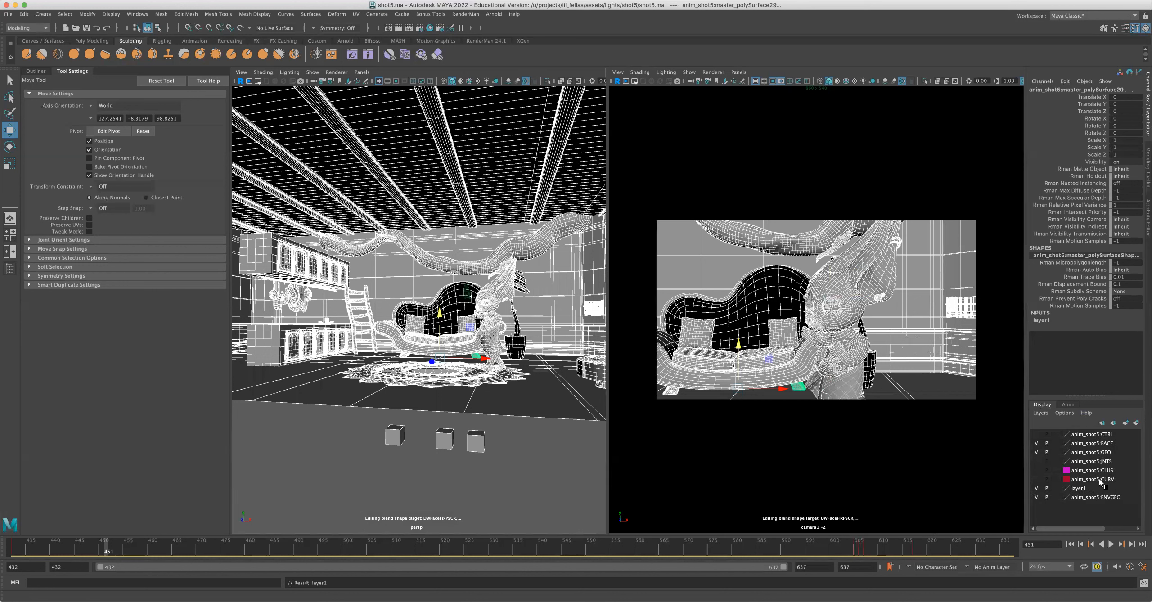
click(1086, 490)
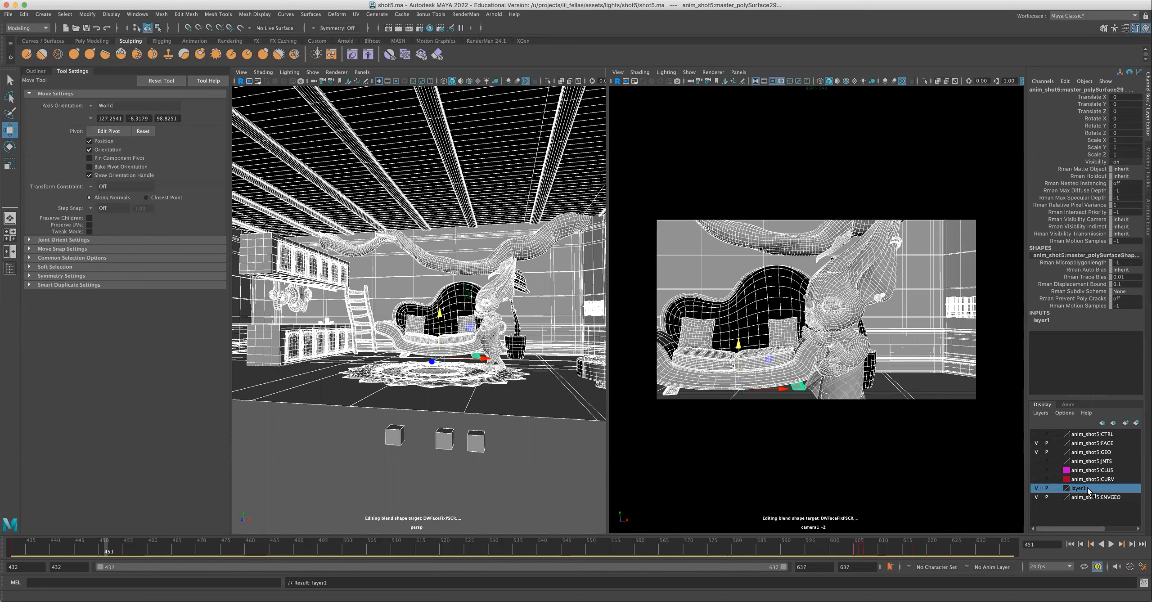
double_click(1087, 489)
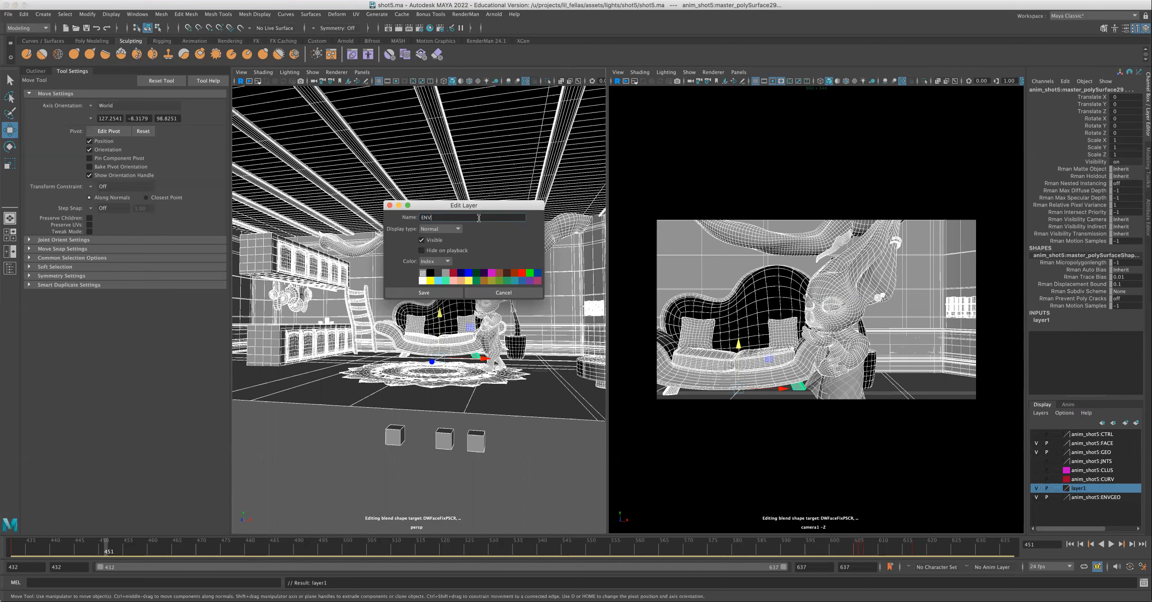
click(457, 293)
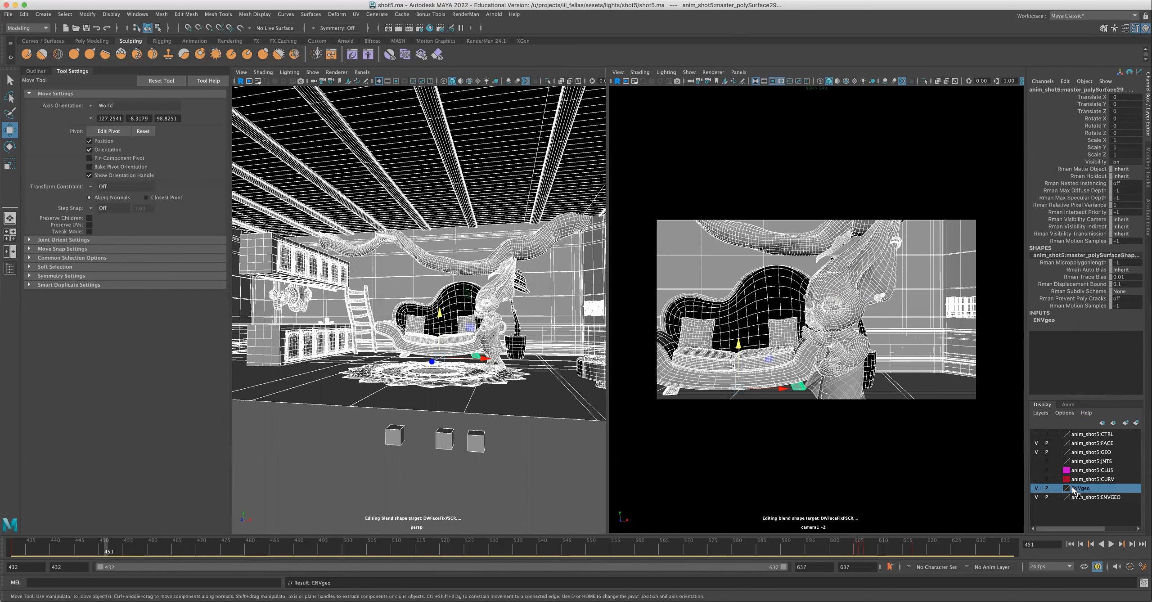
Toggle the ENVgeo layer's visibility off and on to check which objects belong to it
click(1036, 488)
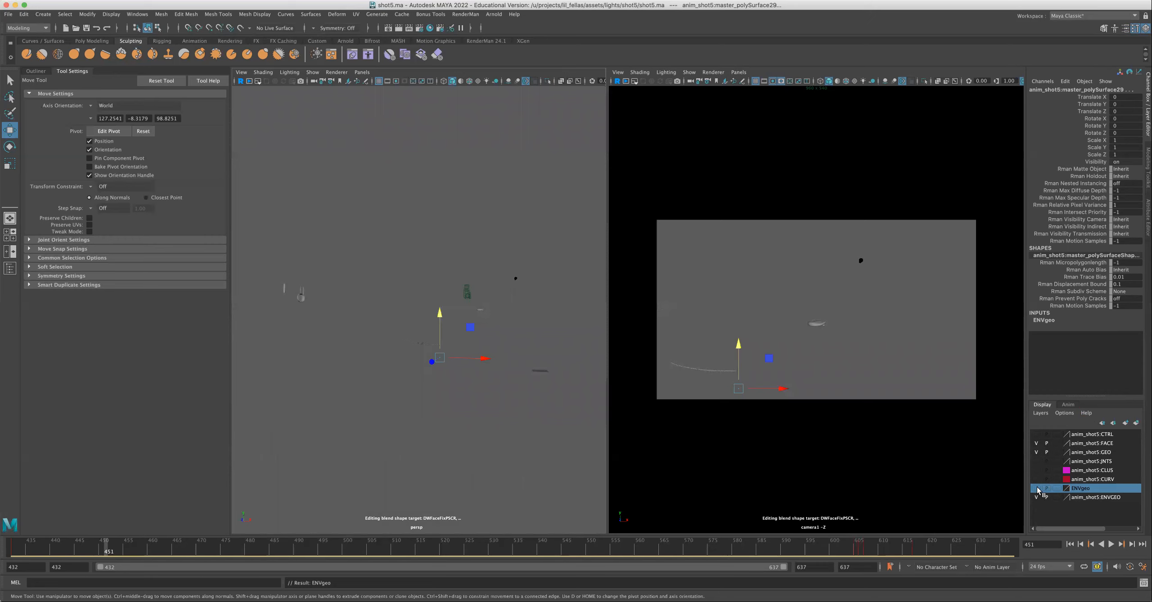
click(1036, 488)
click(1037, 488)
click(1037, 488)
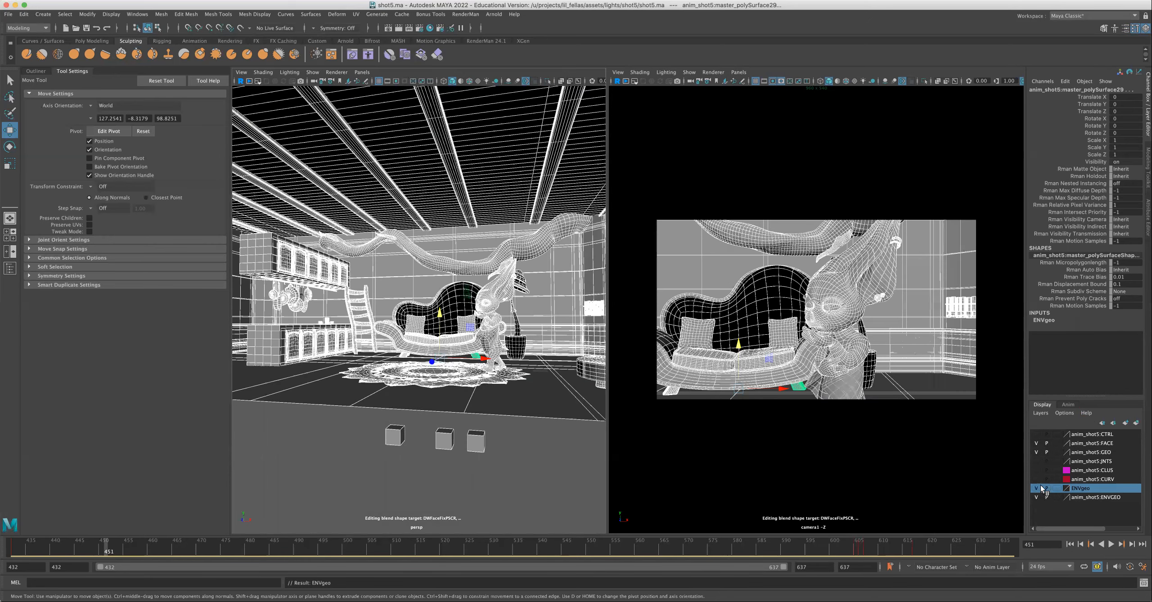
Set the ENVgeo layer to Reference and test whether the room geometry can still be picked
click(465, 380)
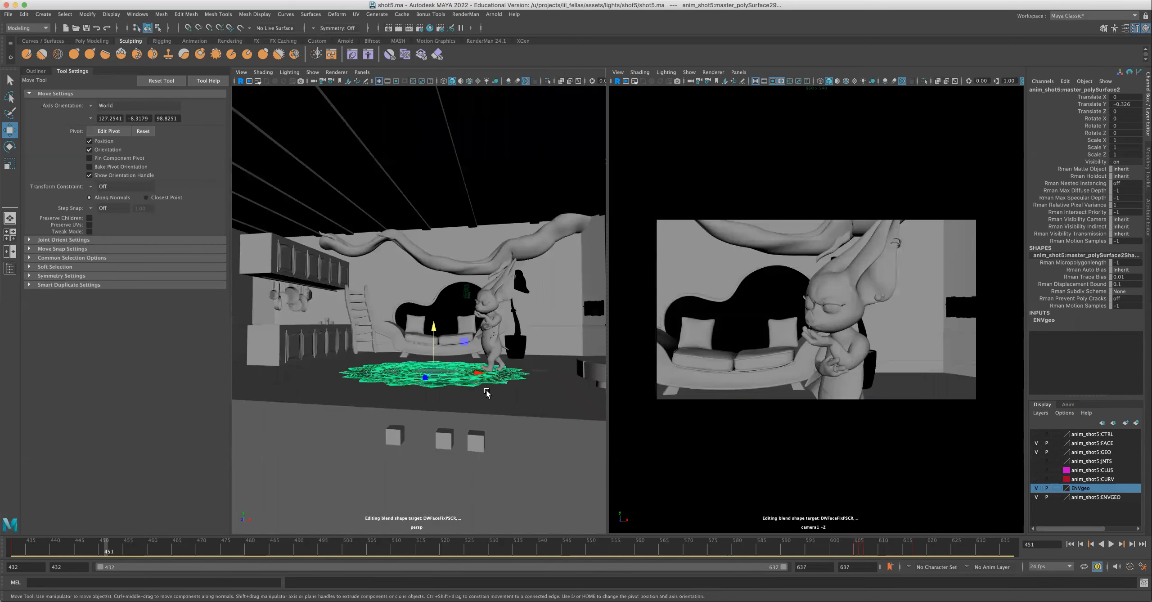
click(1057, 488)
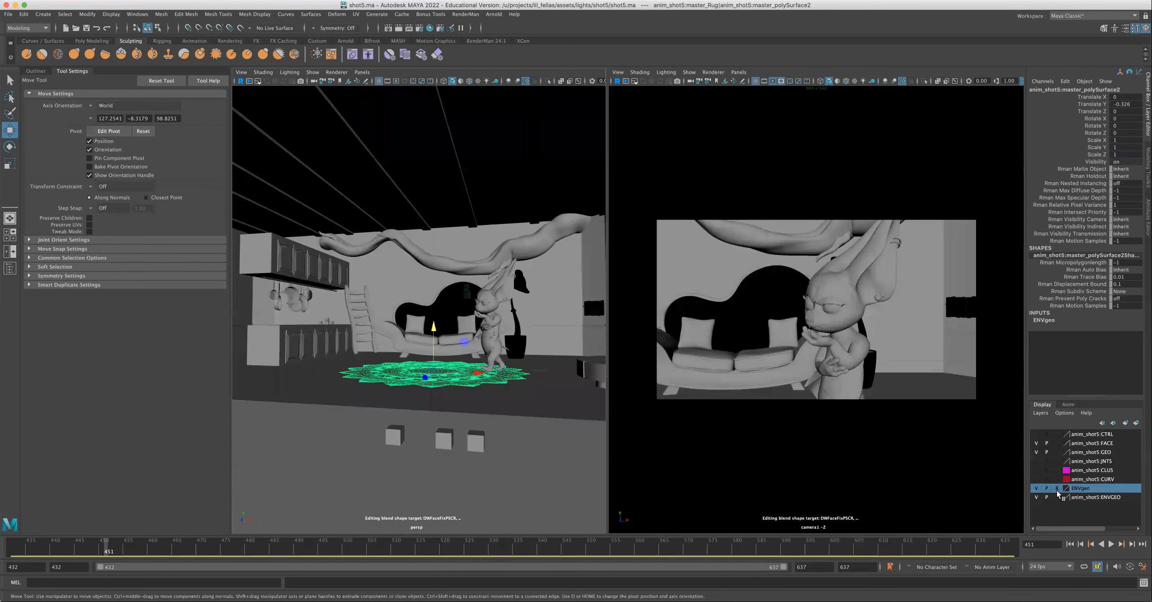
click(562, 333)
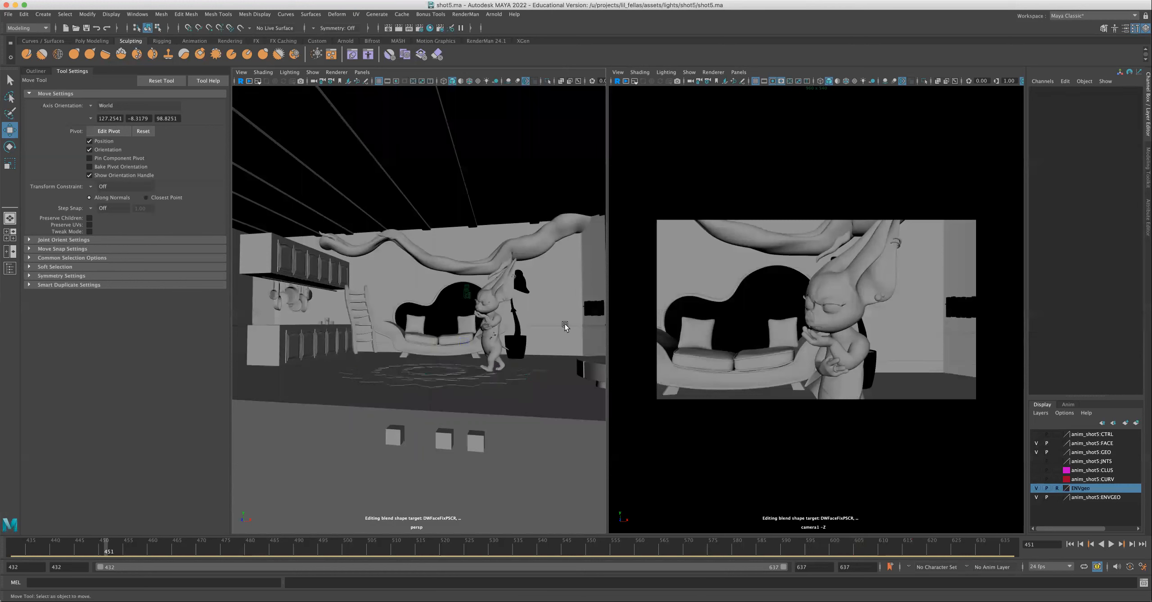
Select camera1 beside the character in the perspective view
alt+drag(512, 319, 524, 322)
alt+right_drag(513, 319, 537, 319)
alt+drag(537, 319, 540, 319)
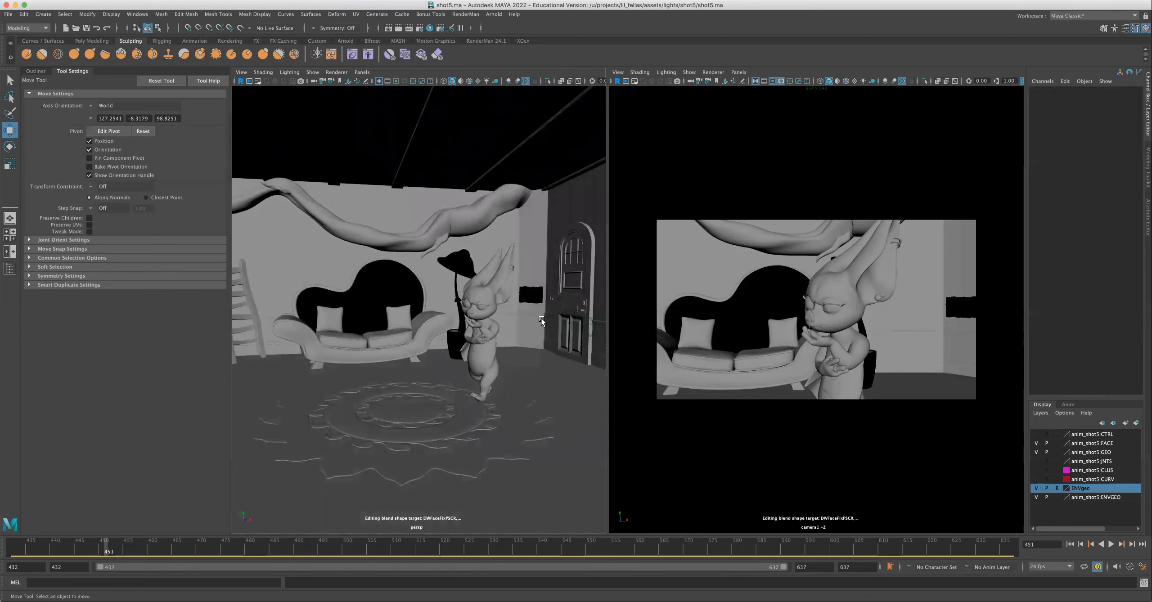
alt+right_drag(514, 320, 529, 335)
alt+middle_drag(529, 335, 487, 333)
click(495, 331)
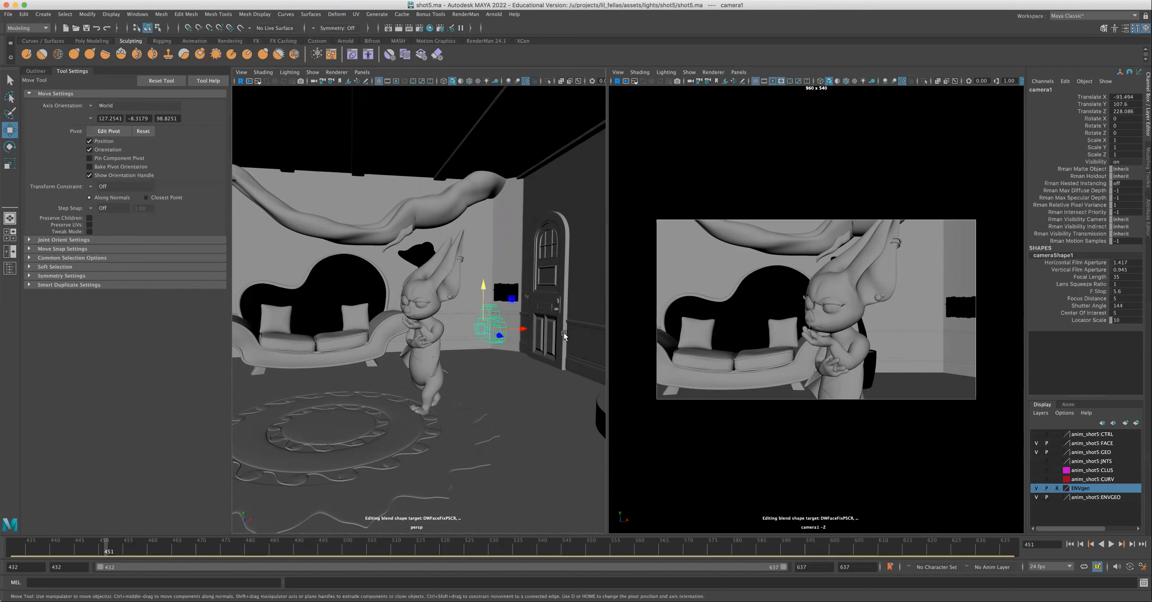
alt+drag(518, 300, 498, 308)
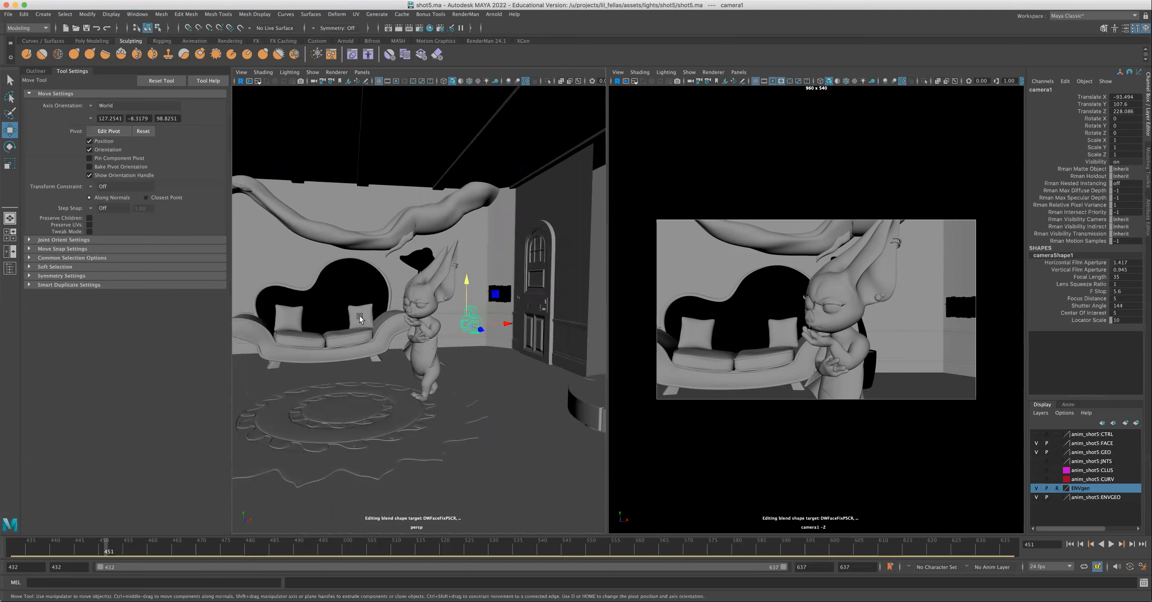
Open the Graph Editor and dock it between the viewports and the time slider
click(133, 16)
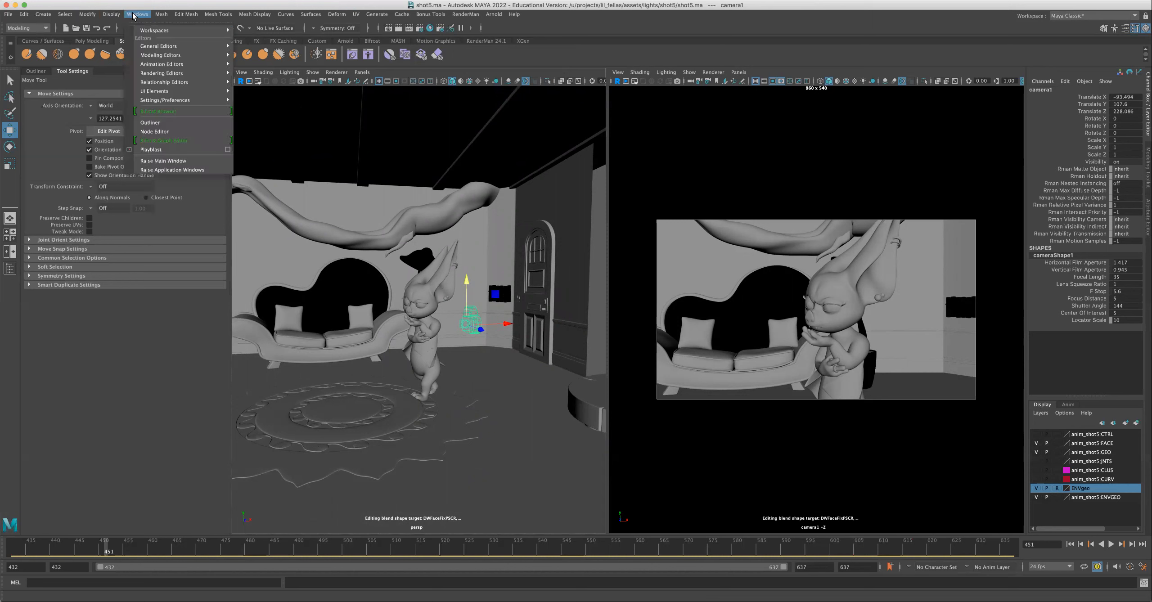
mouse_move(164, 64)
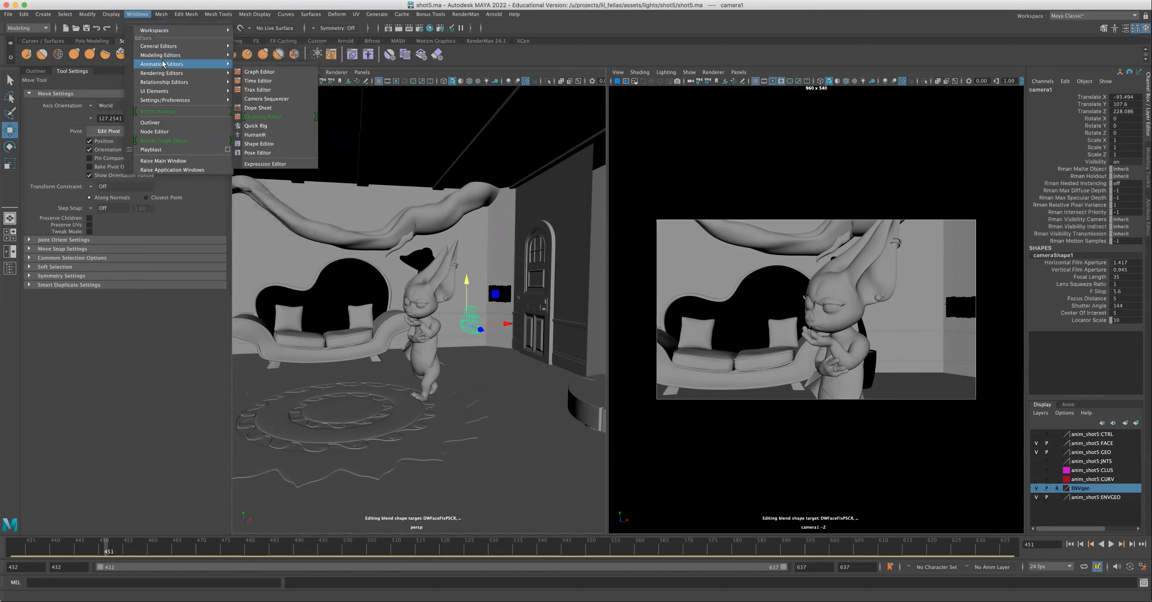
click(258, 72)
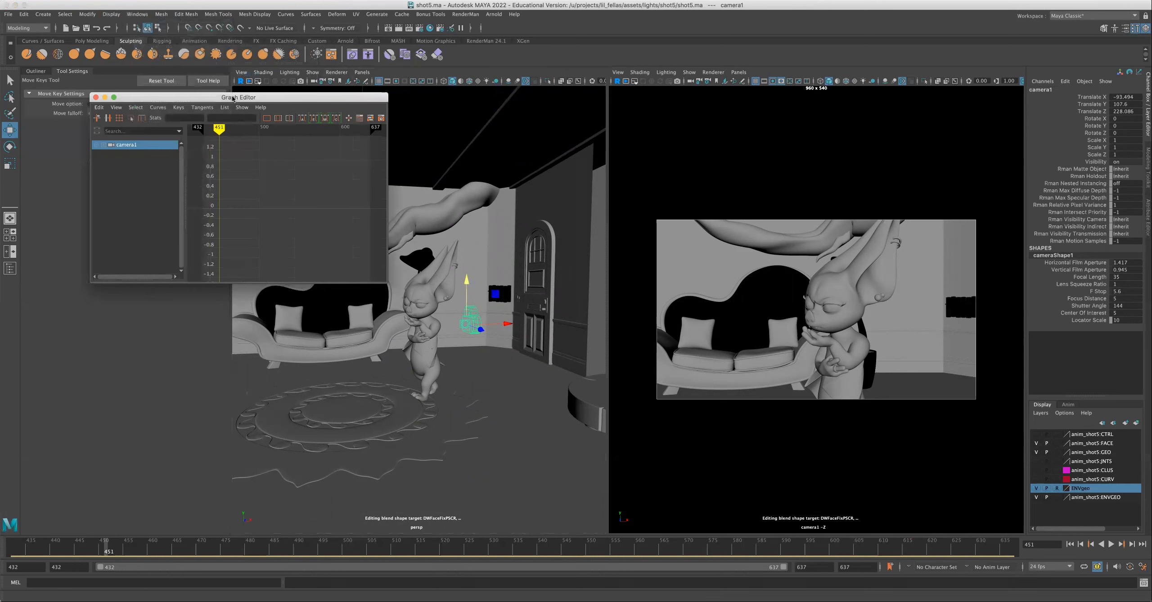
drag(261, 134, 197, 538)
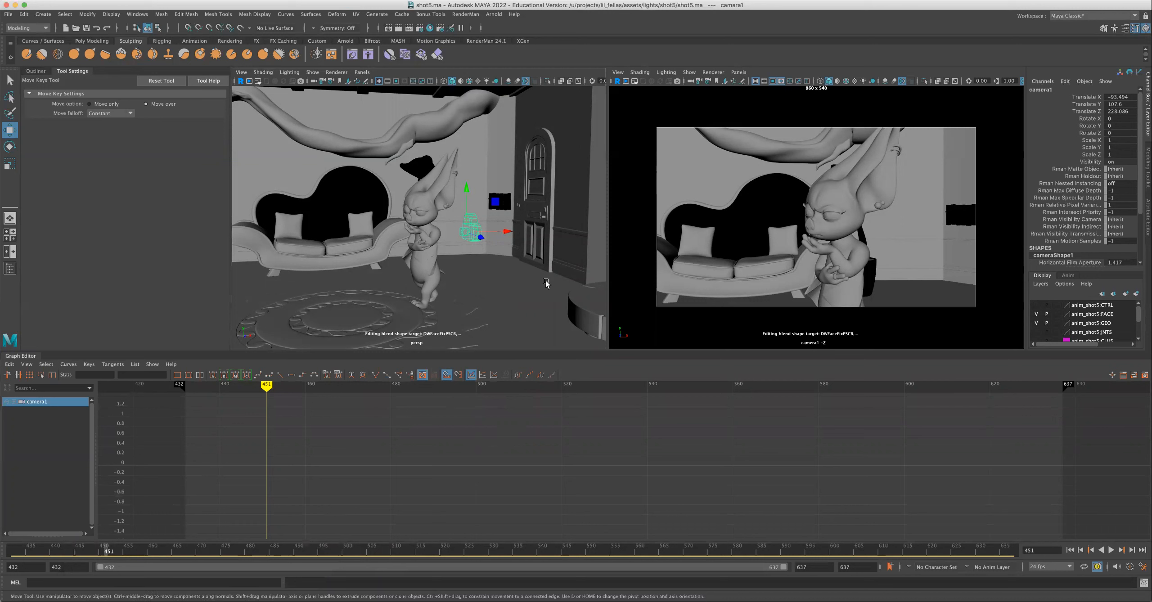
scroll(637, 421, down, 3)
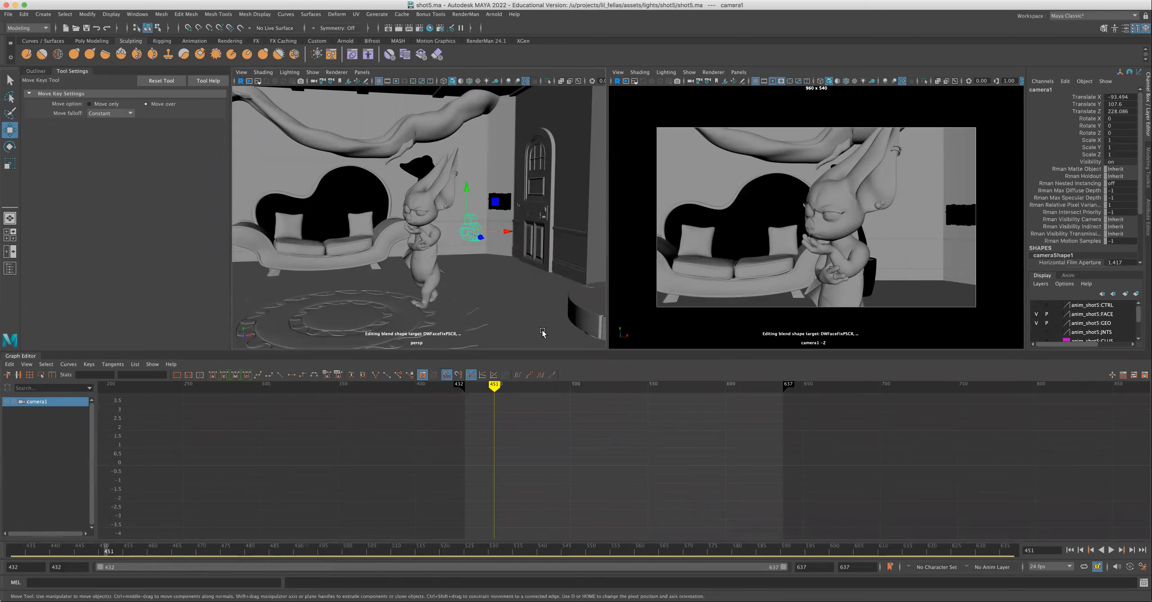
Nudge camera1 along X to -94.018 and scrub to frame 524 and back to 464 to check the framing
mouse_move(508, 232)
mouse_down()
mouse_move(567, 234)
mouse_move(477, 234)
mouse_move(511, 232)
mouse_up()
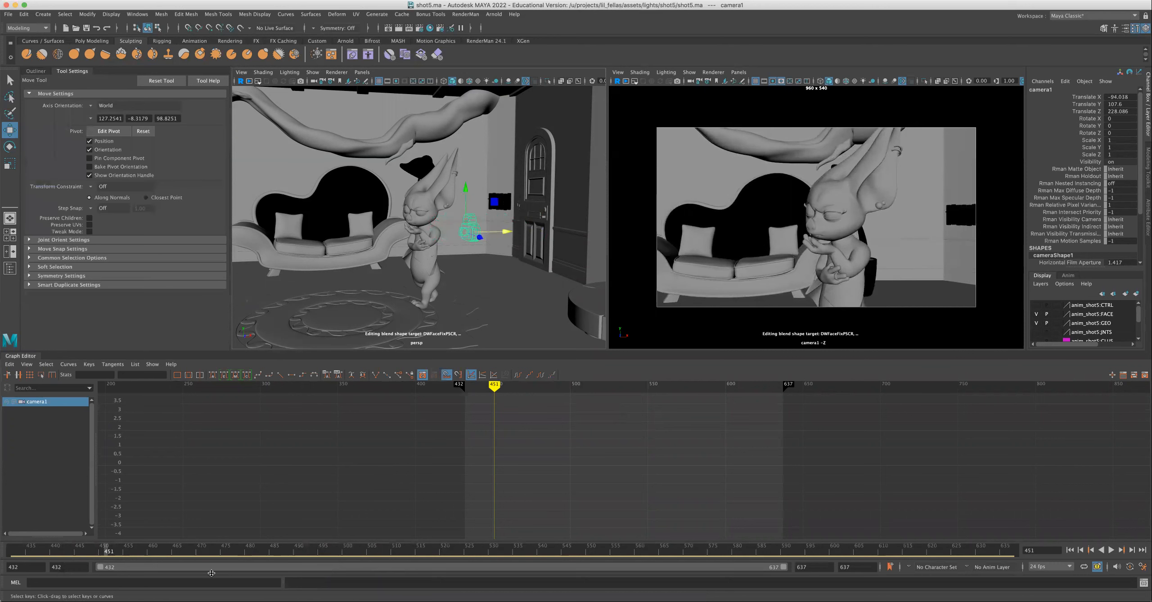
drag(109, 550, 460, 546)
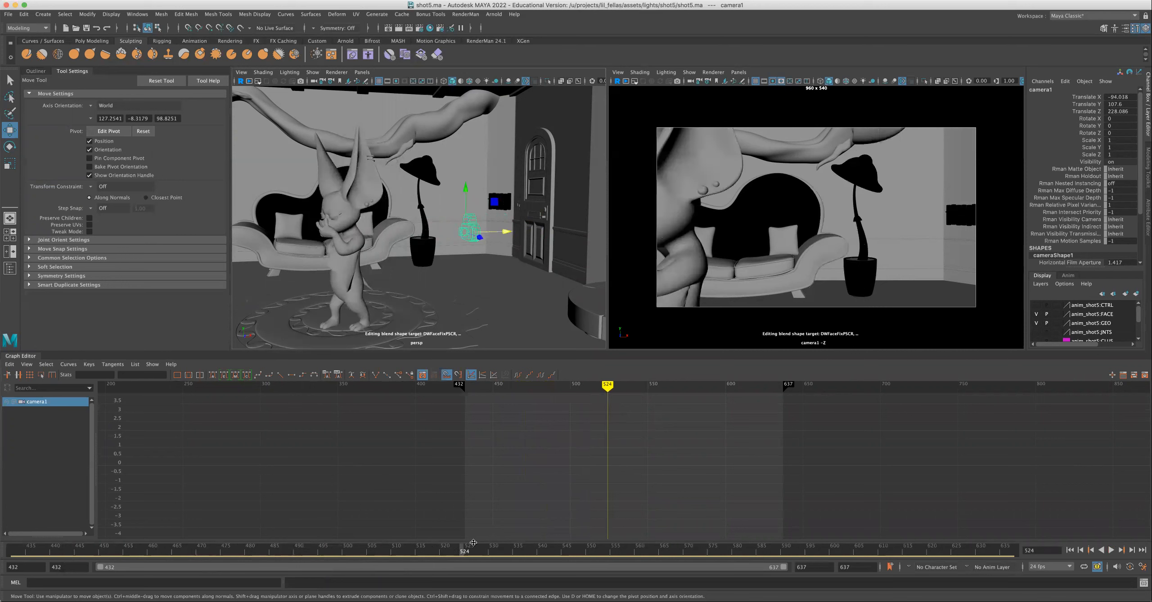
drag(466, 548, 168, 549)
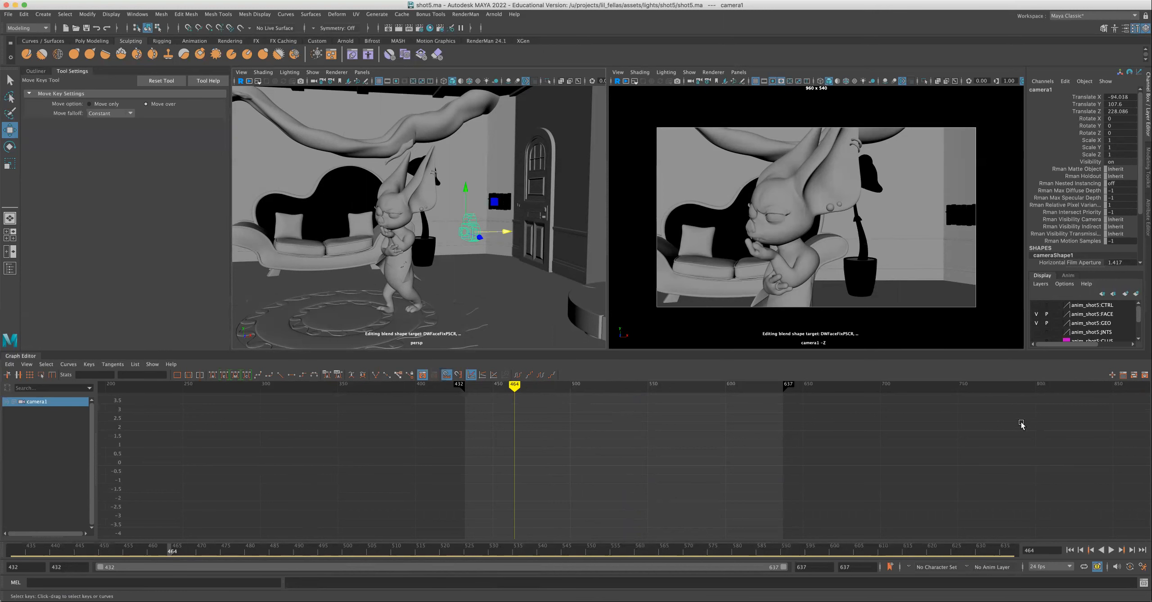
Review the Time Slider playback preferences, including the Update view option, and save them
click(1142, 568)
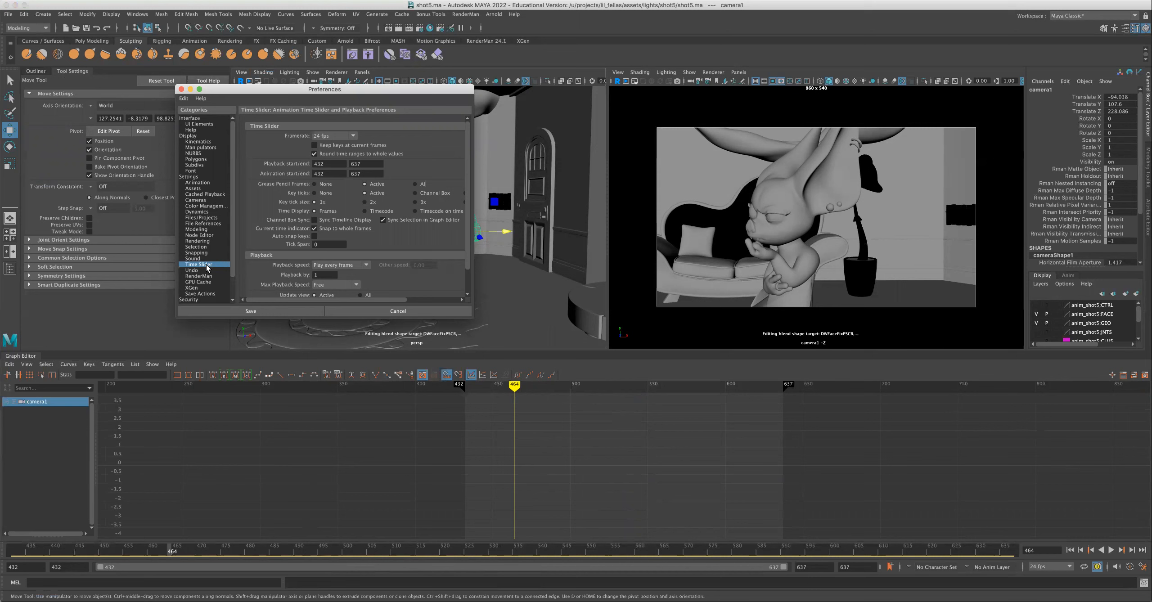
scroll(355, 239, down, 2)
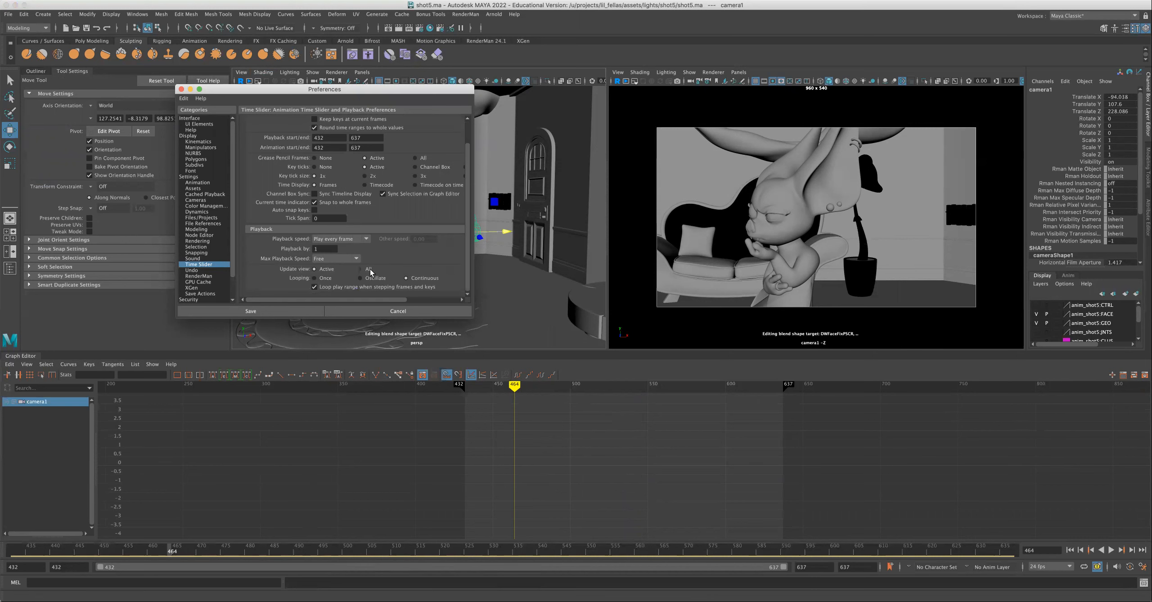
click(288, 311)
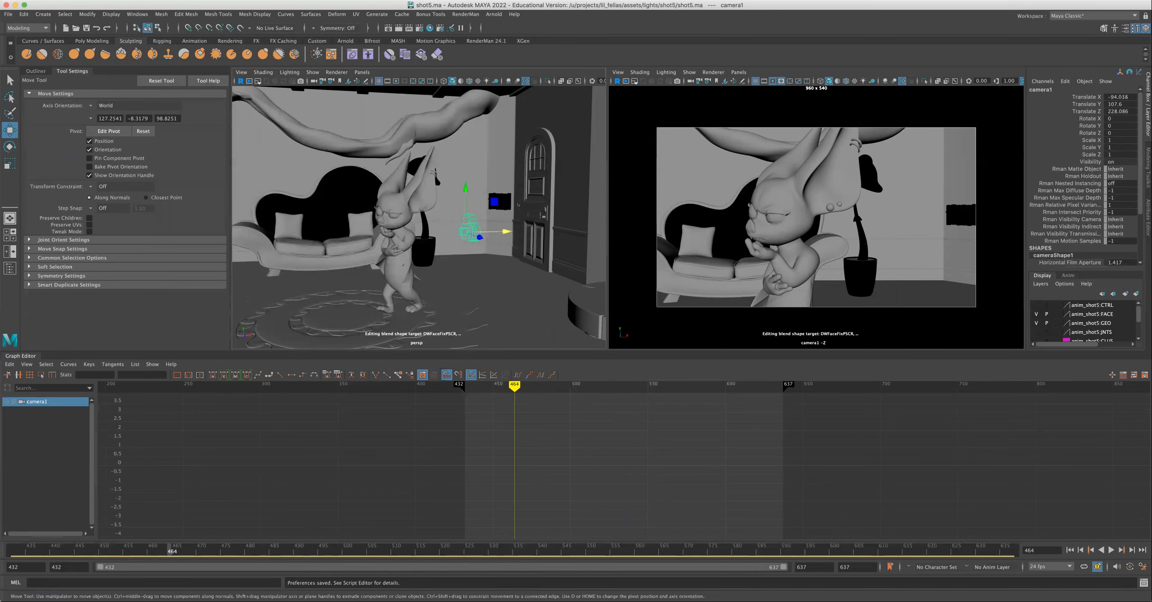
Start the playback range at frame 457 and key camera1's transform and visibility channels there
drag(363, 549, 135, 548)
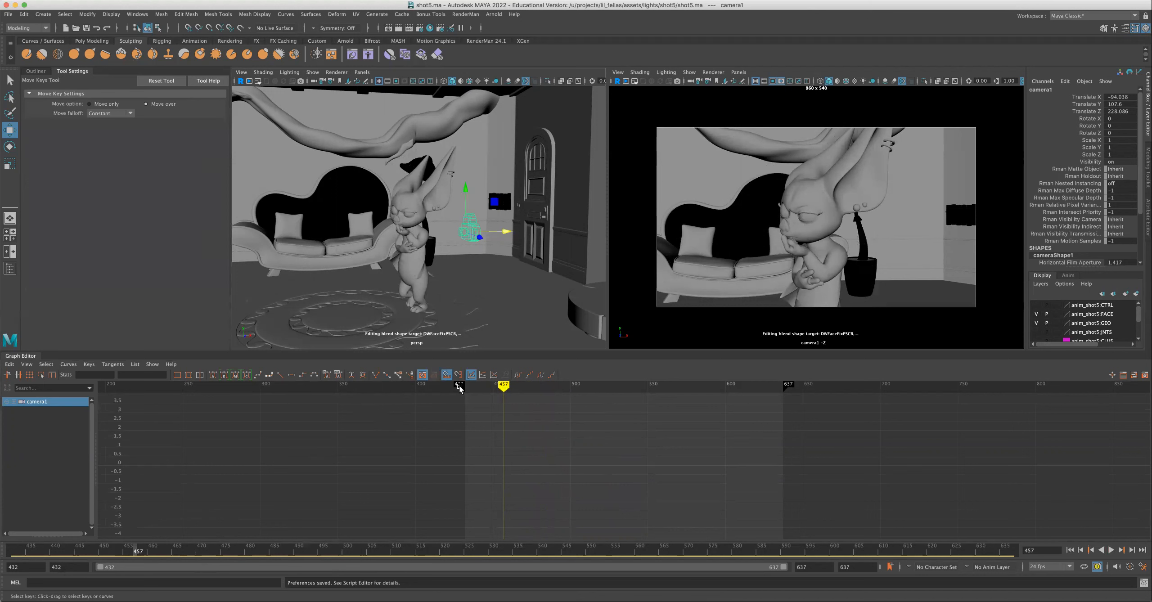
drag(460, 386, 501, 387)
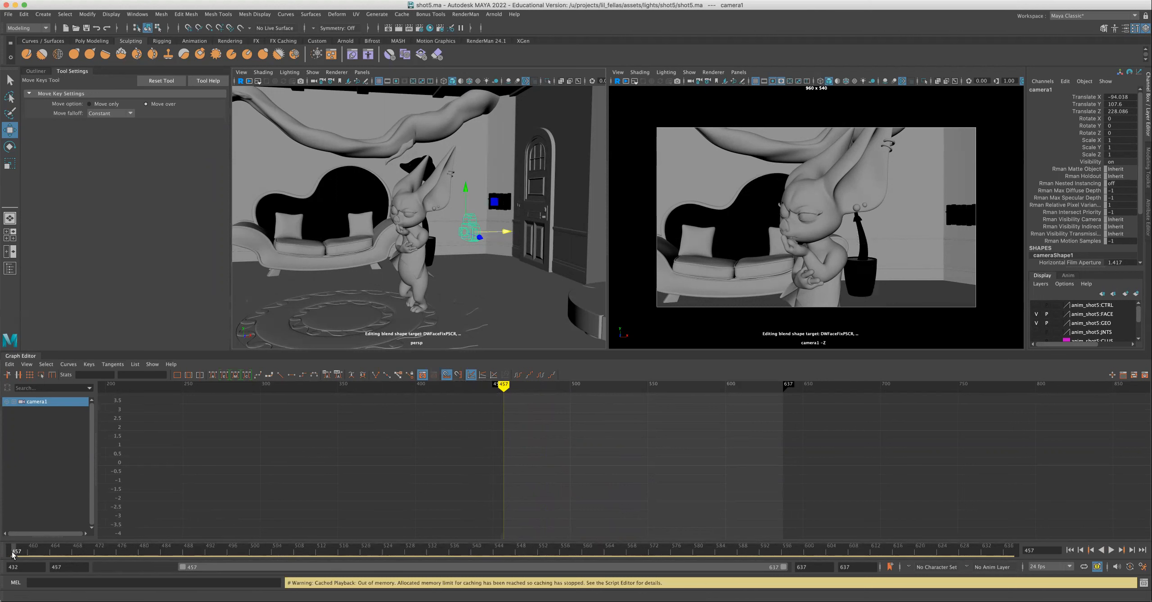
click(483, 228)
key(f)
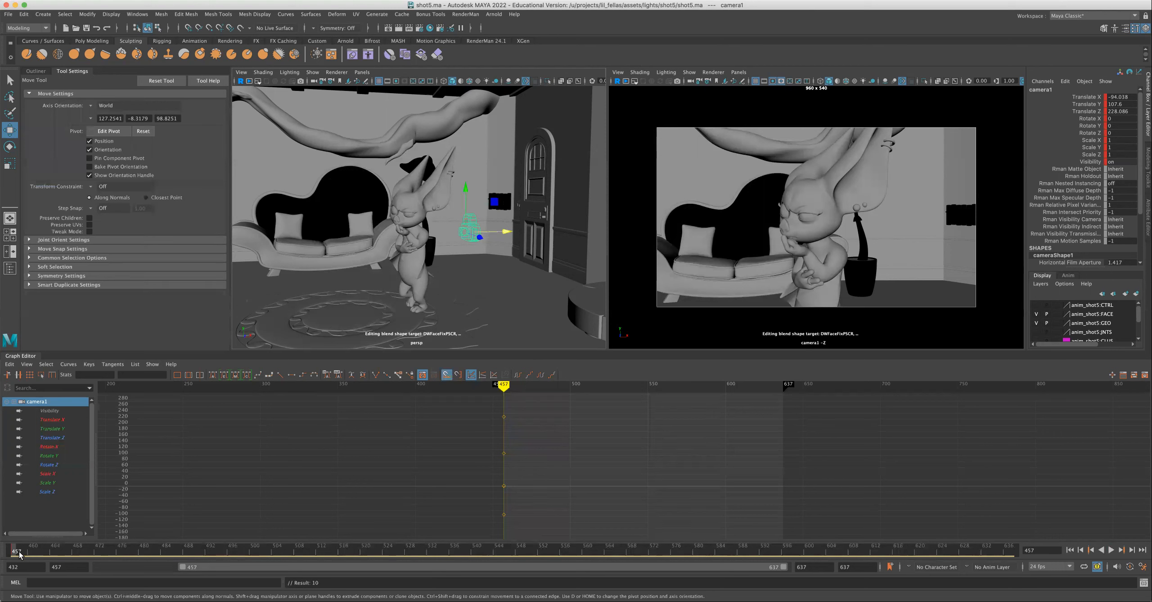
At frame 495, move camera1 along X to -168.027 and key its channels
drag(16, 555, 223, 560)
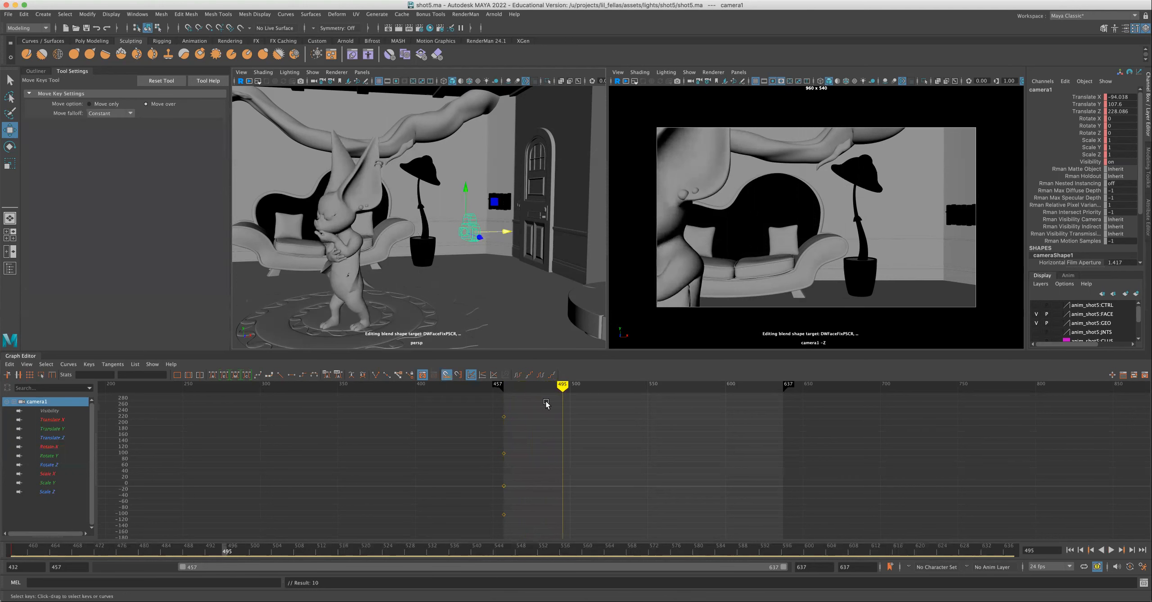
drag(506, 233, 379, 246)
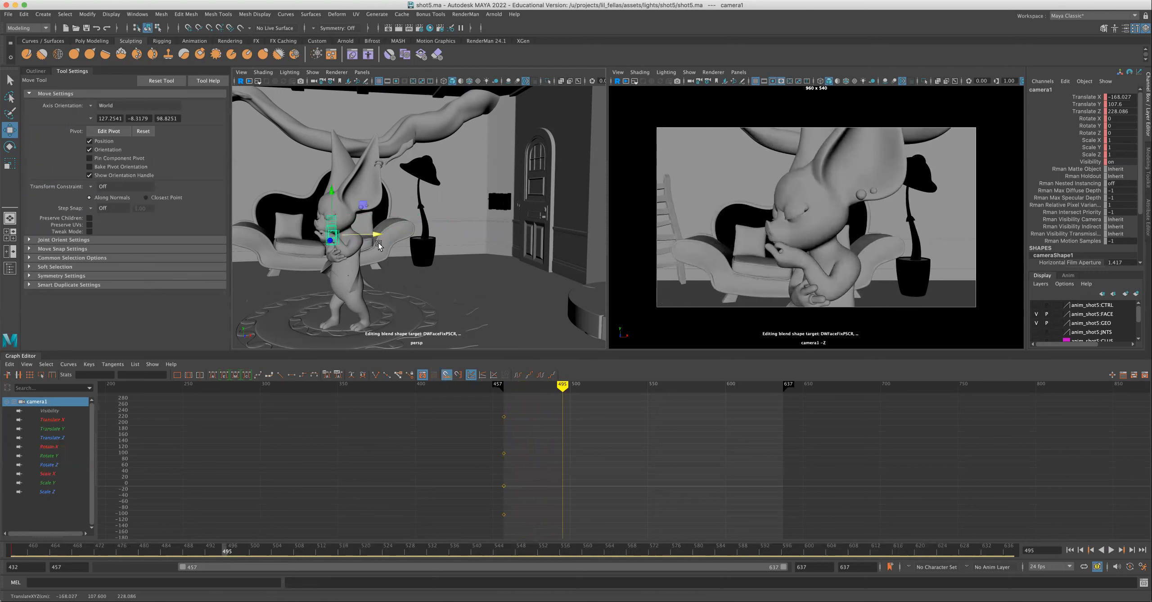
key(s)
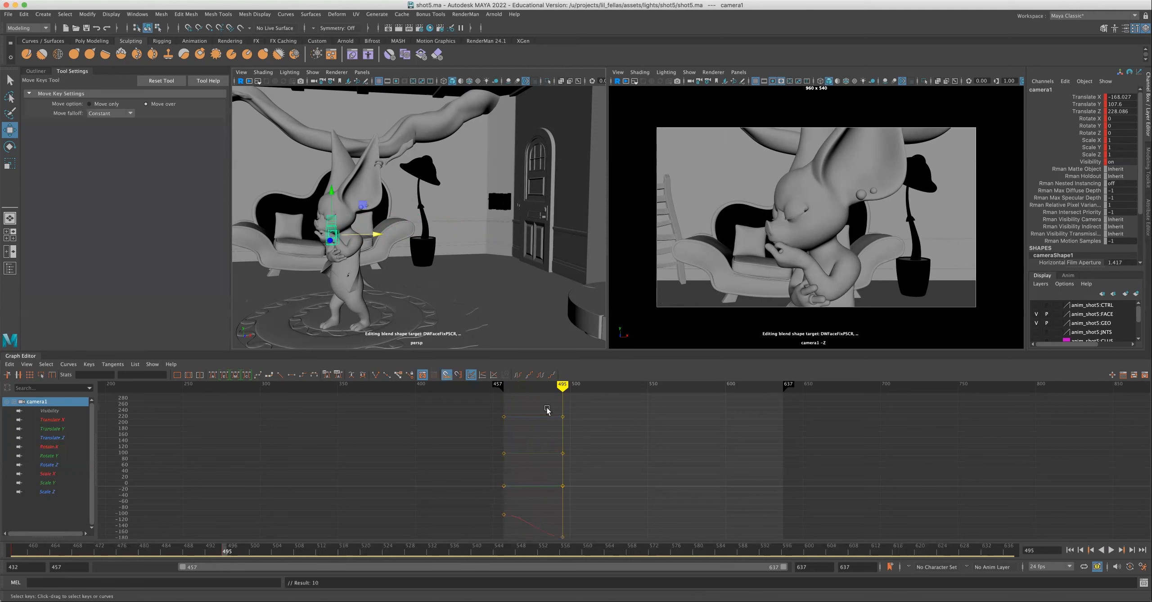
Scrub back to frame 489 and examine camera1's Translate Y, Translate Z and Translate X curves one at a time
drag(560, 388, 577, 484)
alt+middle_drag(578, 484, 504, 493)
click(566, 452)
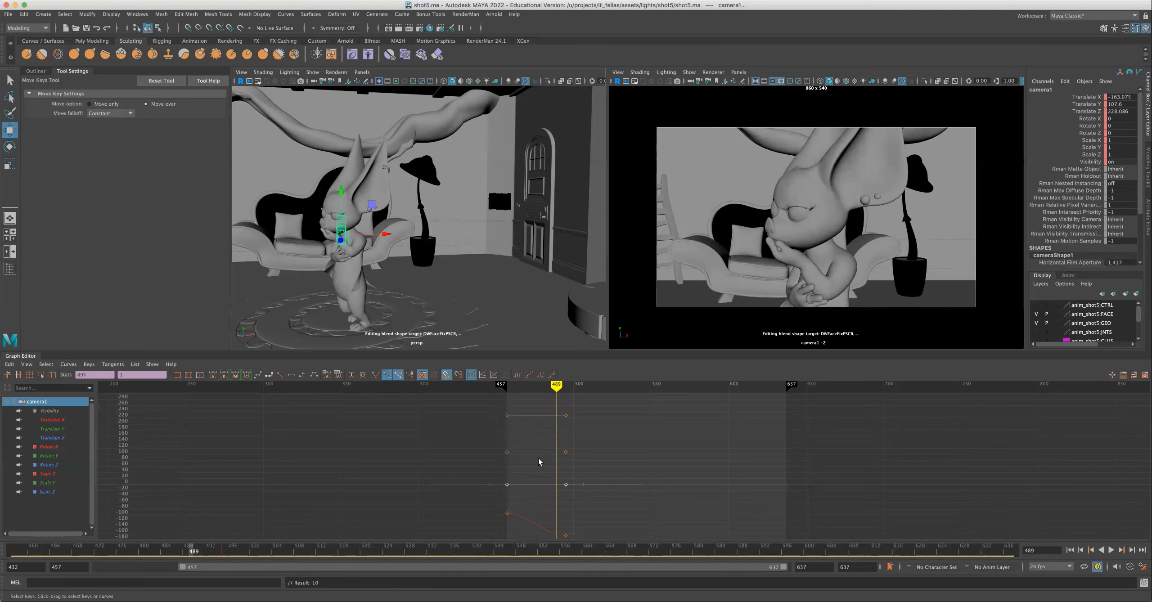
click(50, 428)
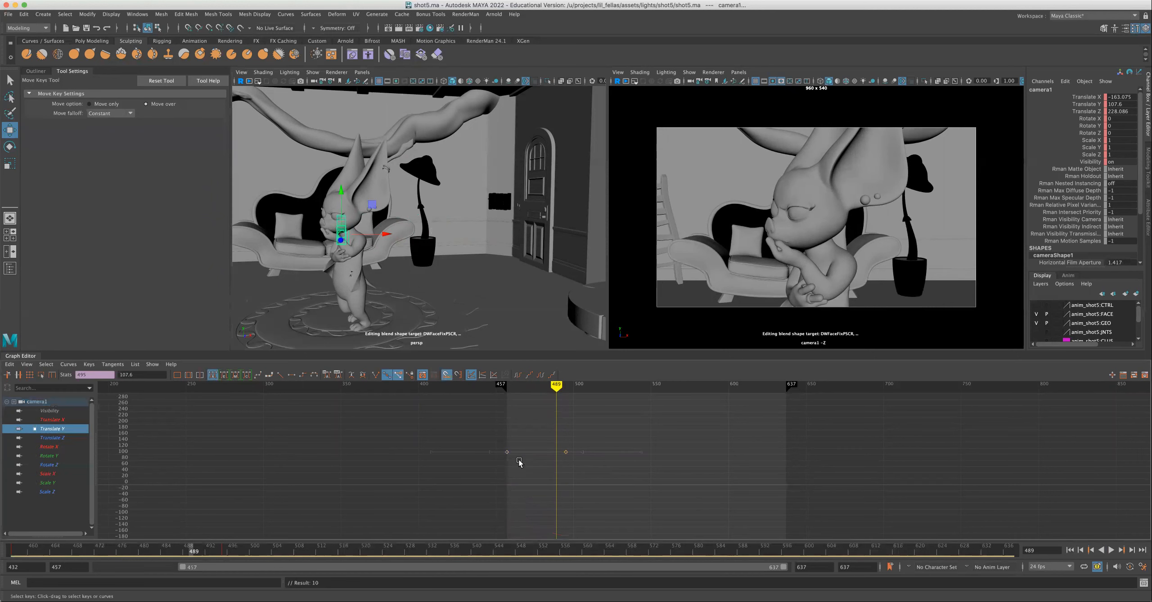
click(56, 438)
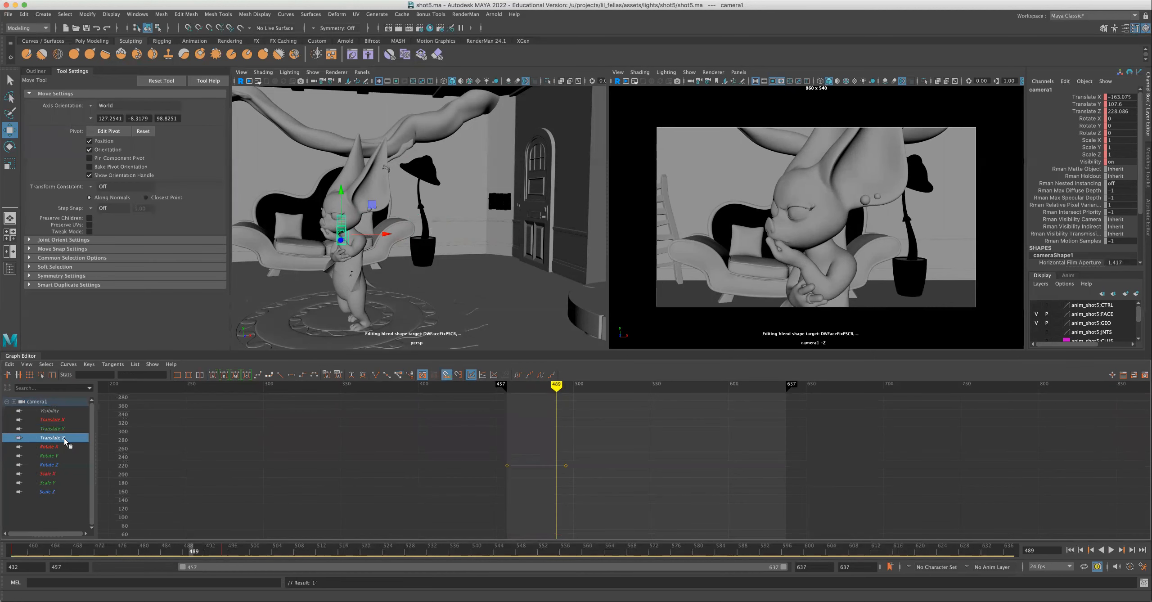
click(69, 420)
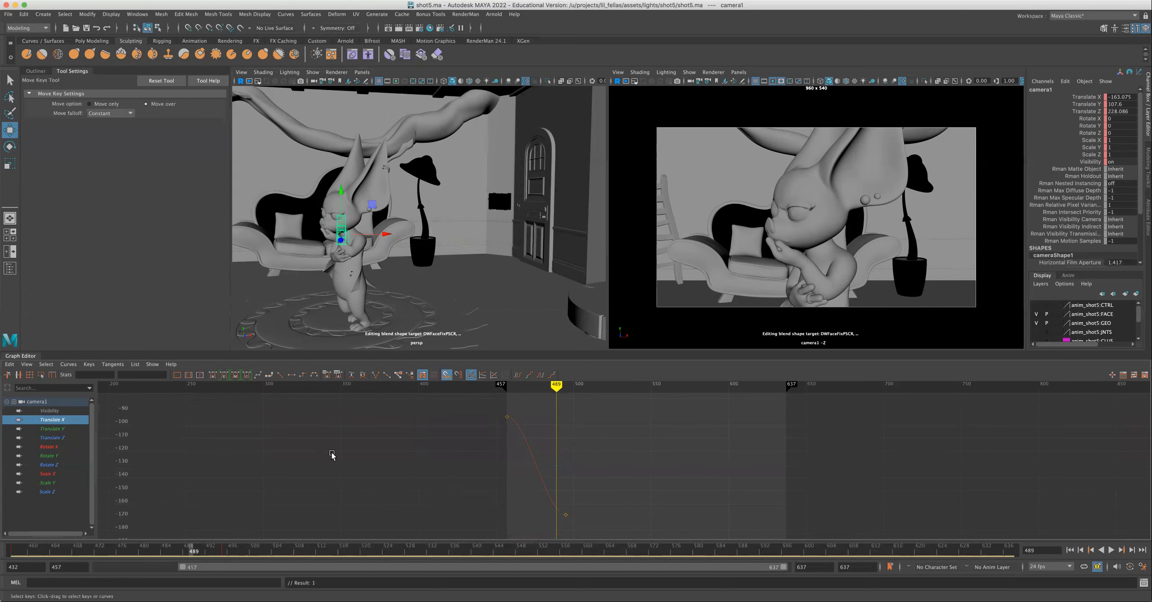
alt+drag(467, 243, 543, 215)
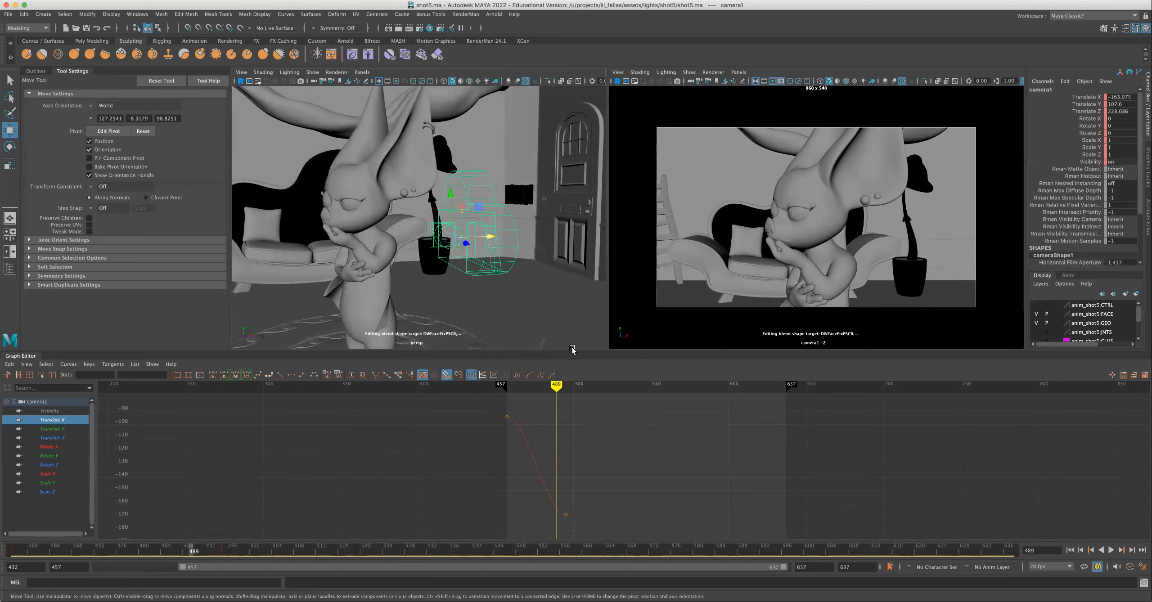
Delete all keys on camera1's Translate Y through Scale Z curves
drag(59, 429, 59, 492)
key(f)
drag(537, 496, 681, 403)
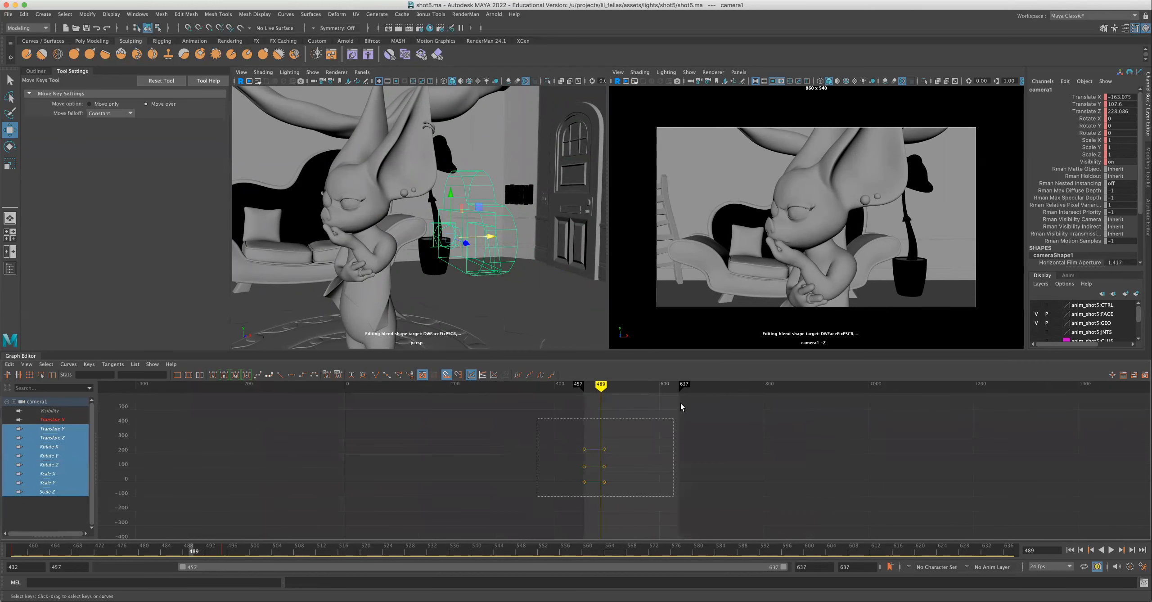
Frame the Translate X curve, play back the camera move from frame 455, and scrub to frame 469
click(50, 419)
key(f)
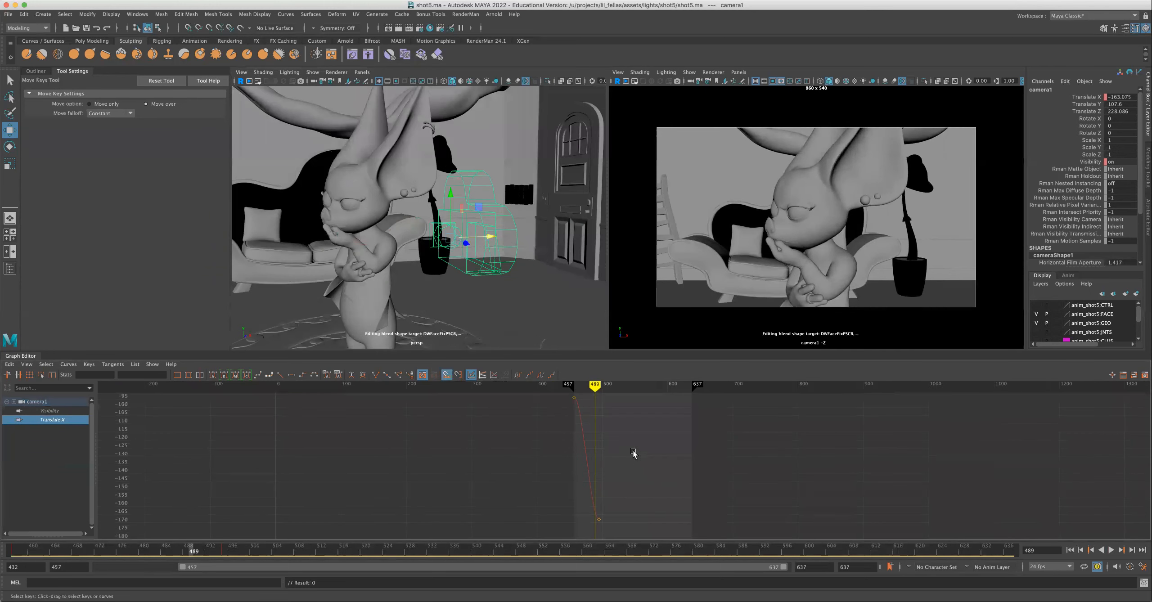
key(f)
alt+right_drag(634, 477, 670, 470)
alt+middle_drag(669, 470, 702, 464)
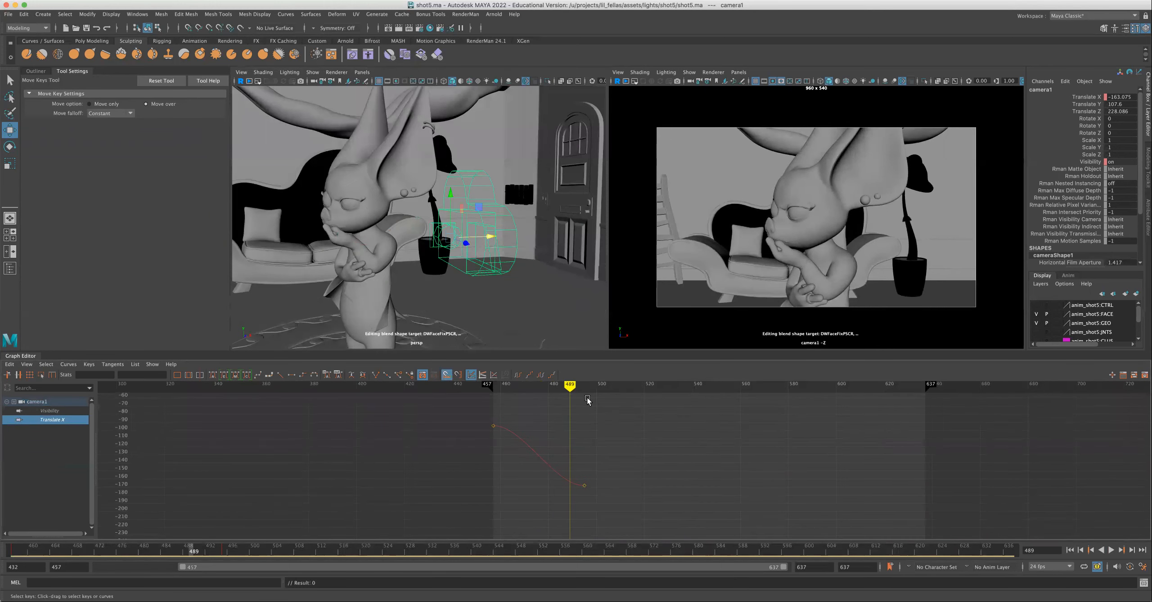
mouse_move(570, 385)
mouse_down()
mouse_move(489, 386)
mouse_move(489, 423)
mouse_up()
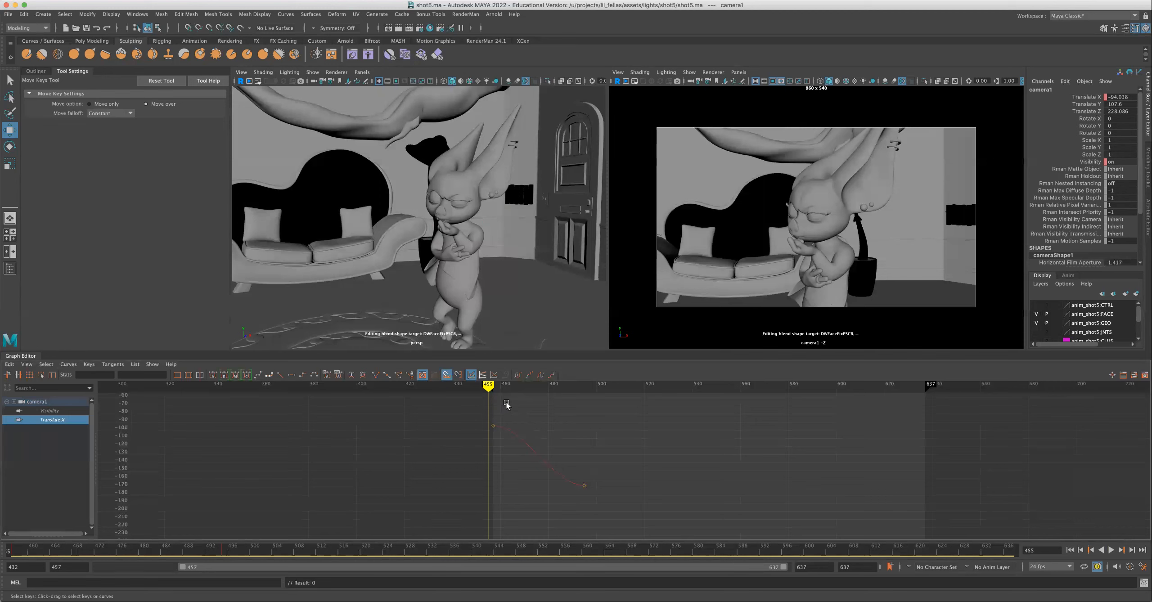
key(alt+v)
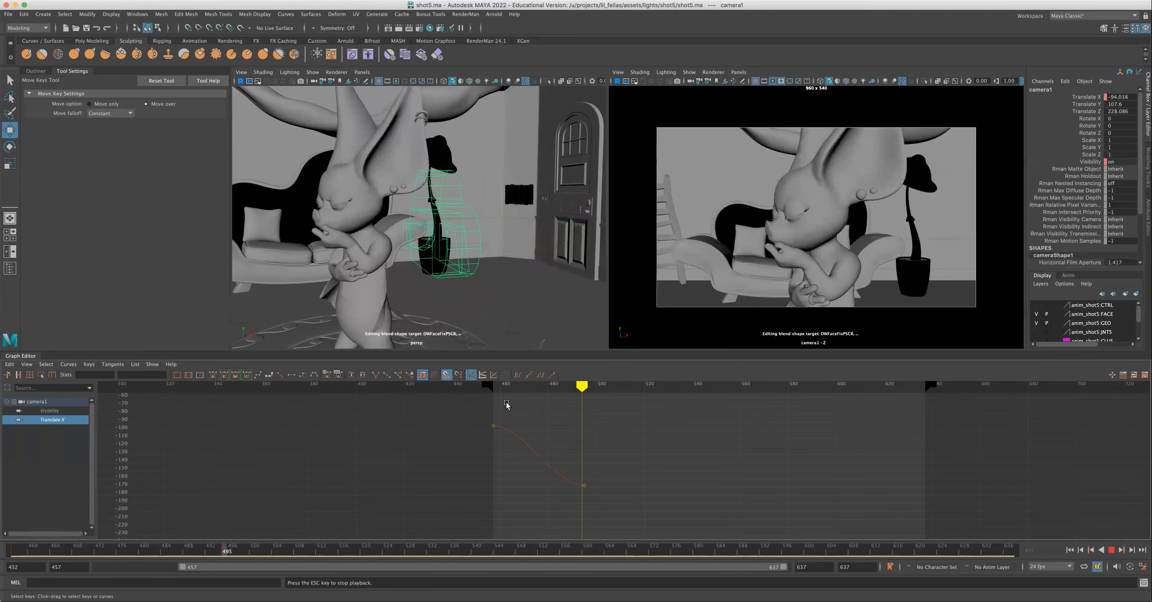
key(alt+v)
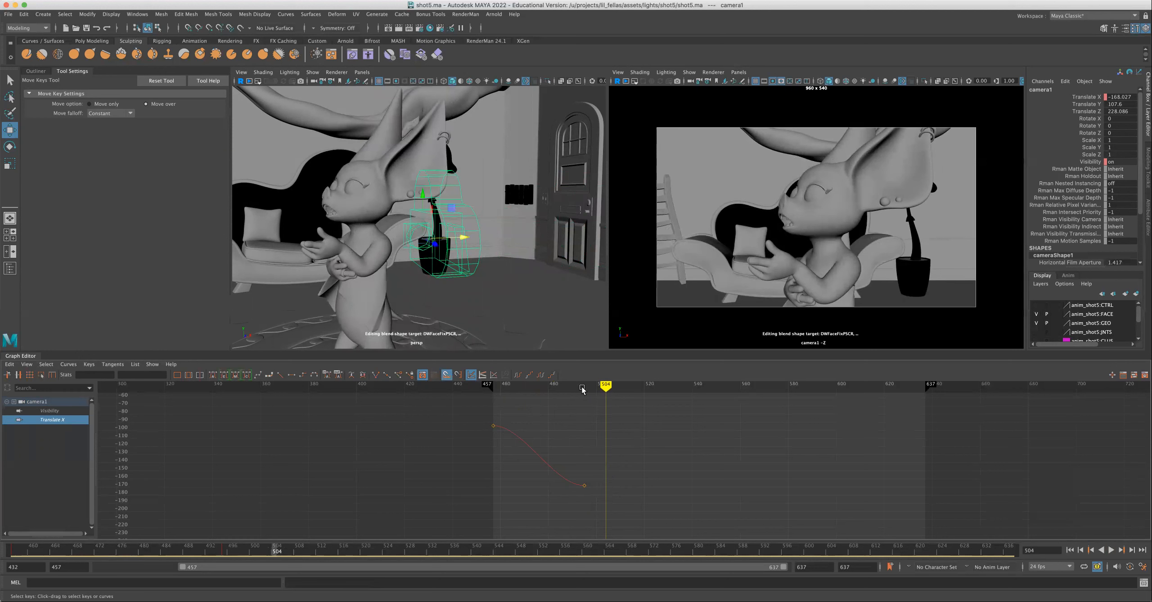
drag(490, 392, 521, 392)
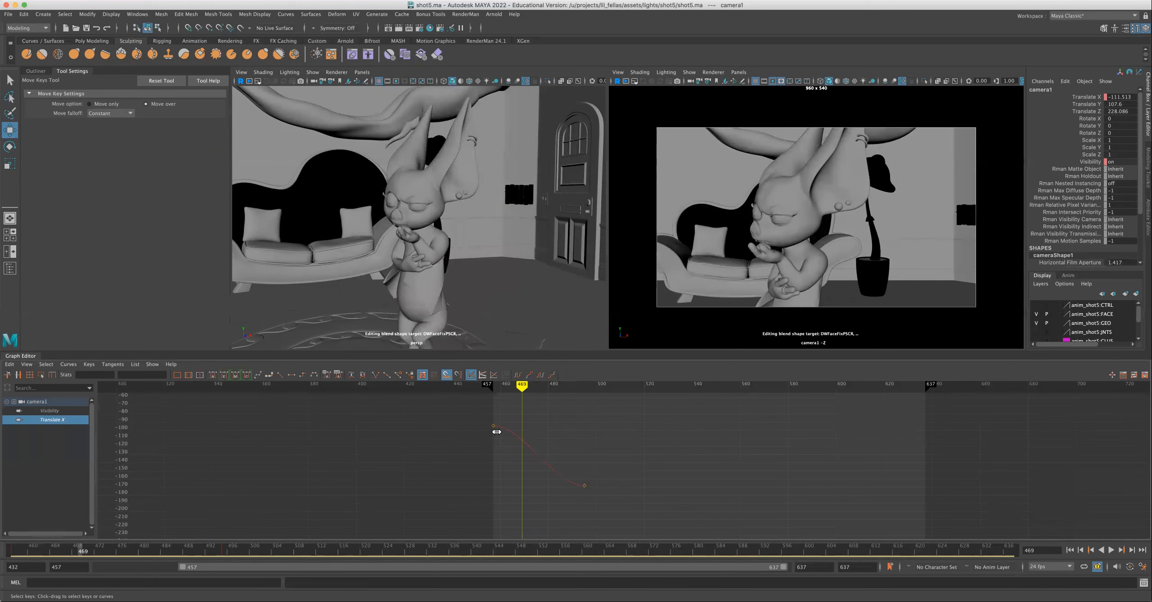
Apply linear tangents to the Translate X key at frame 457
drag(530, 396, 483, 436)
drag(570, 428, 545, 471)
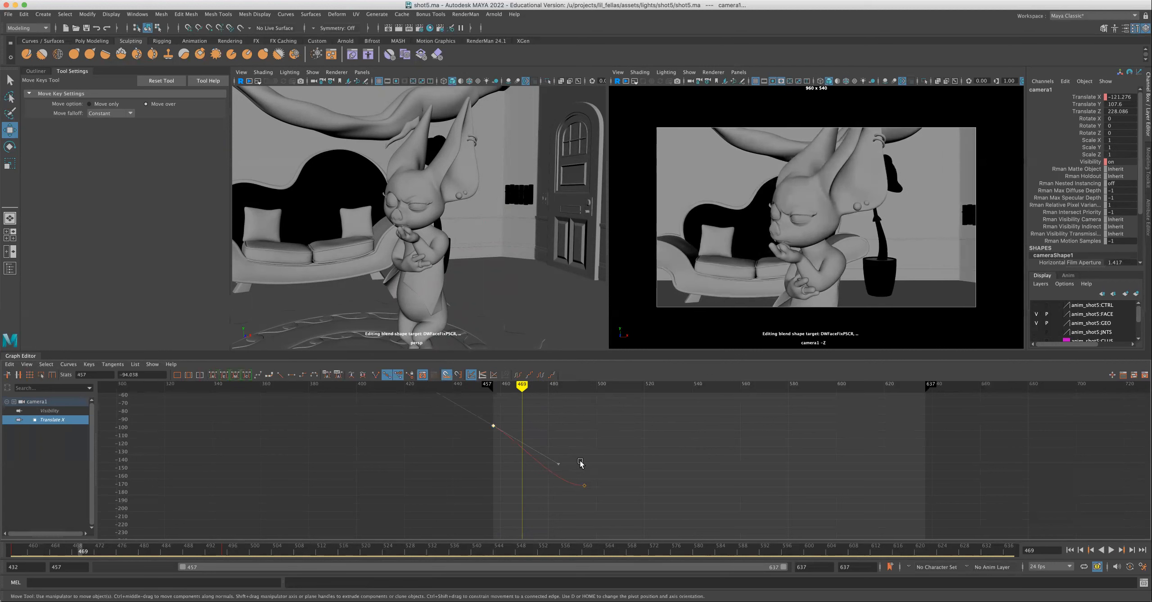
key(z)
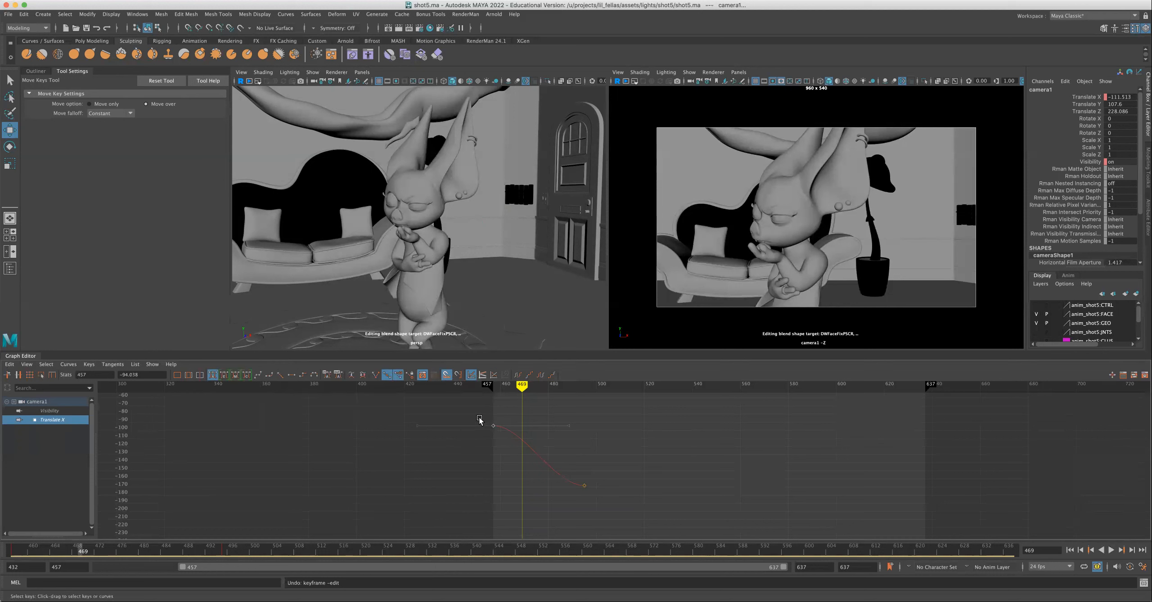
click(280, 376)
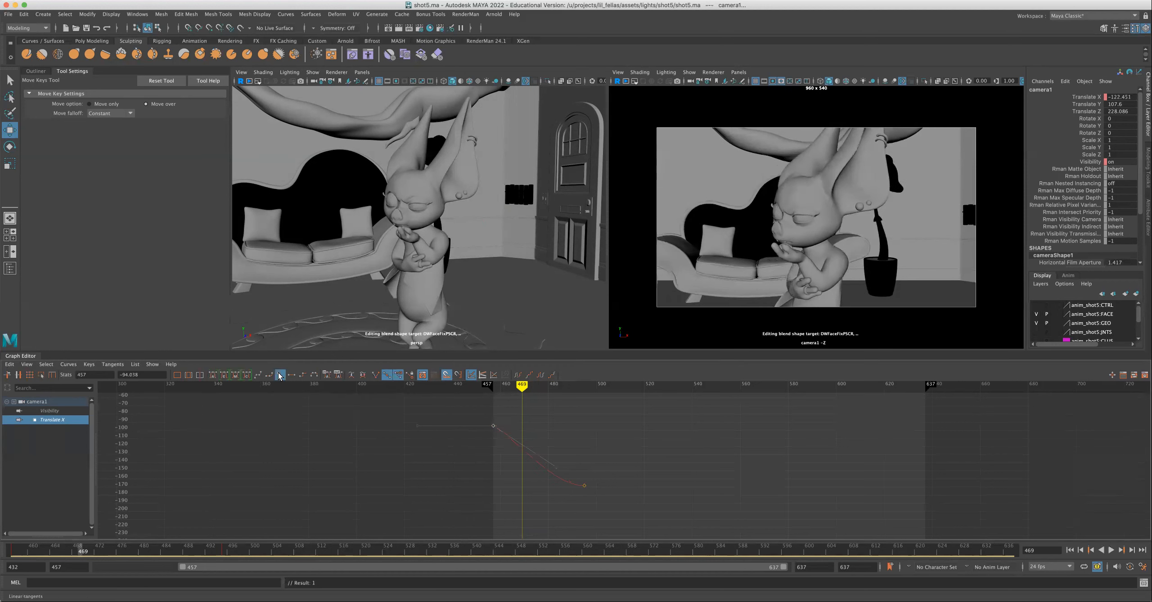
Play back the camera move several times from the start of the shot to check how the motion begins
key(alt+v)
click(492, 388)
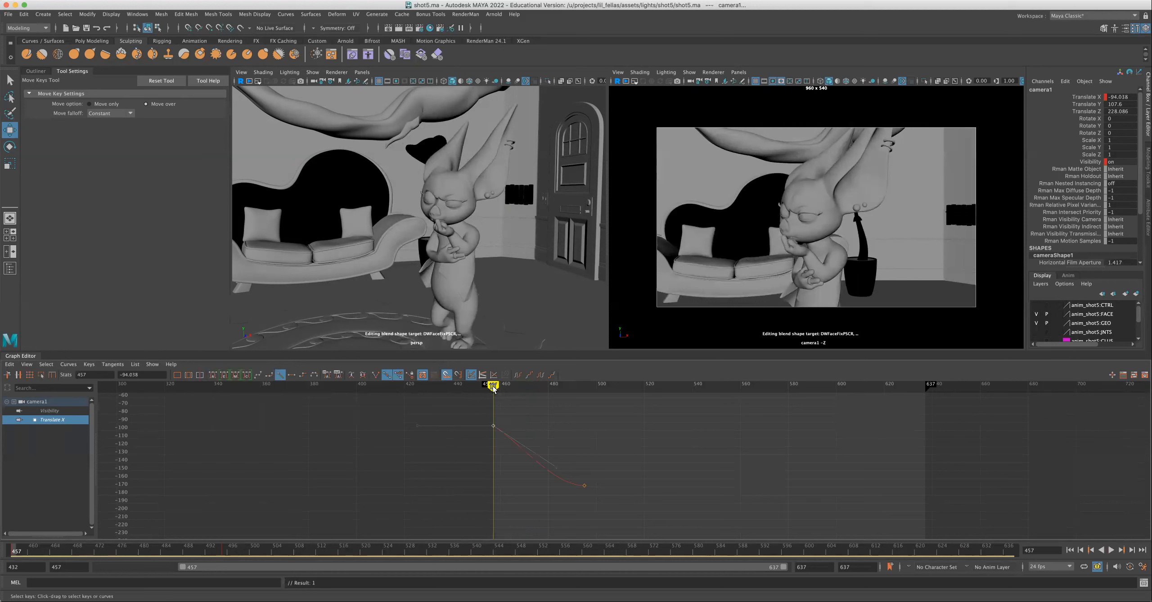
key(alt+v)
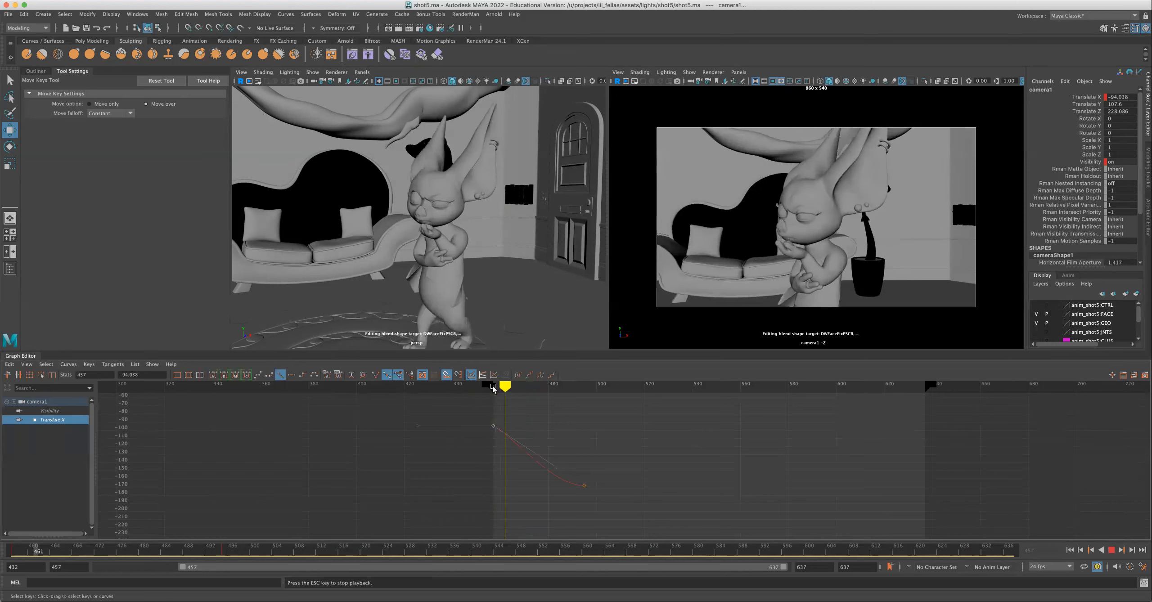
key(alt+v)
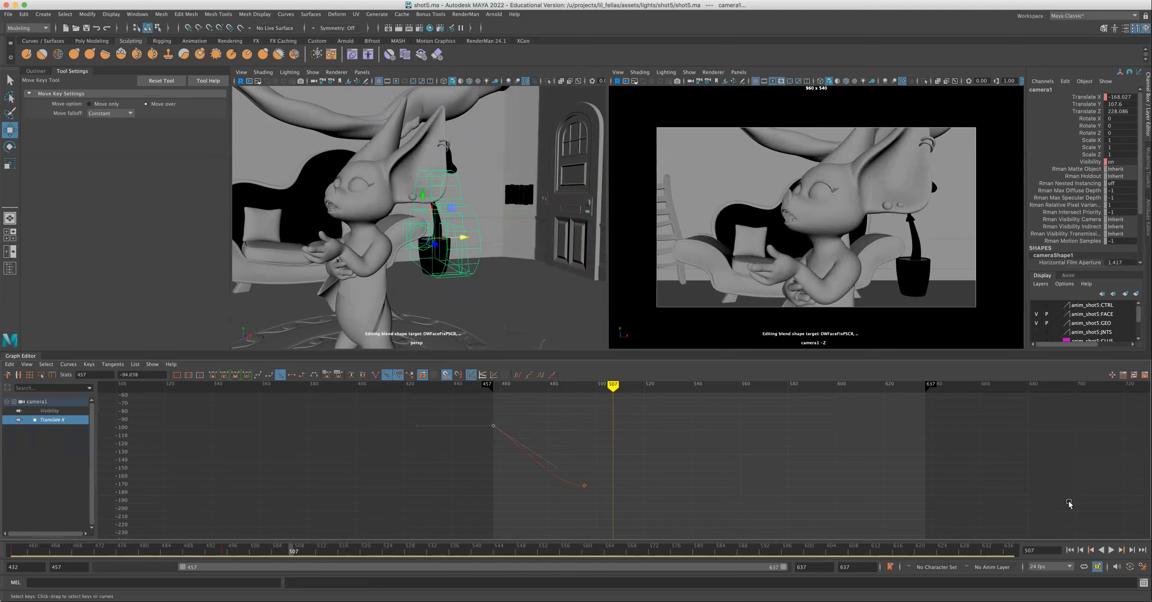
click(1111, 550)
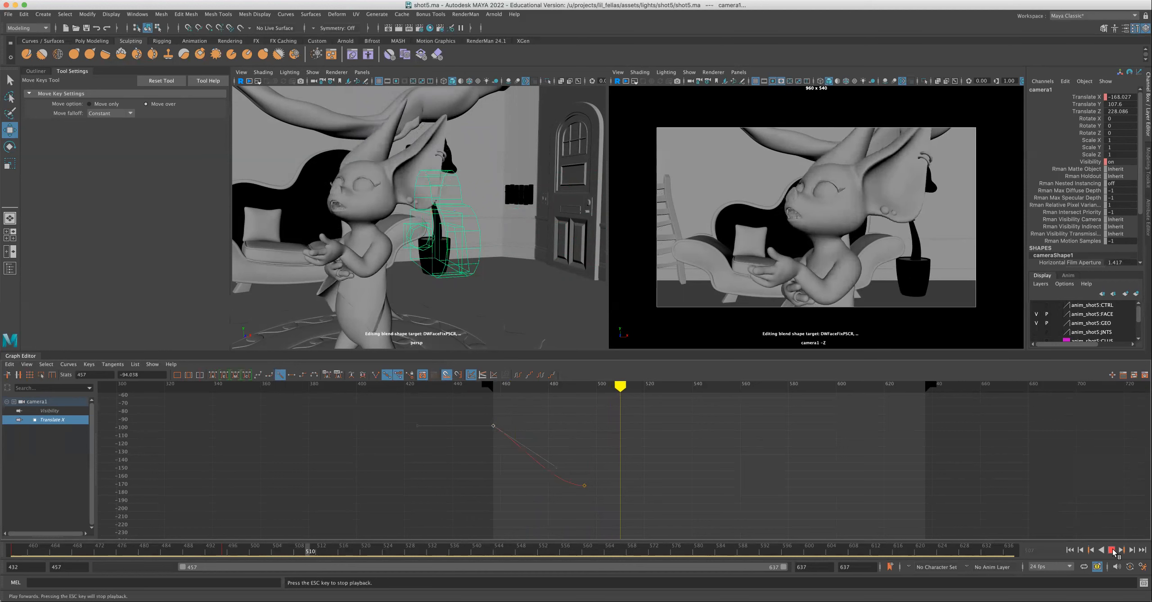
key(Escape)
drag(667, 386, 495, 386)
click(1111, 549)
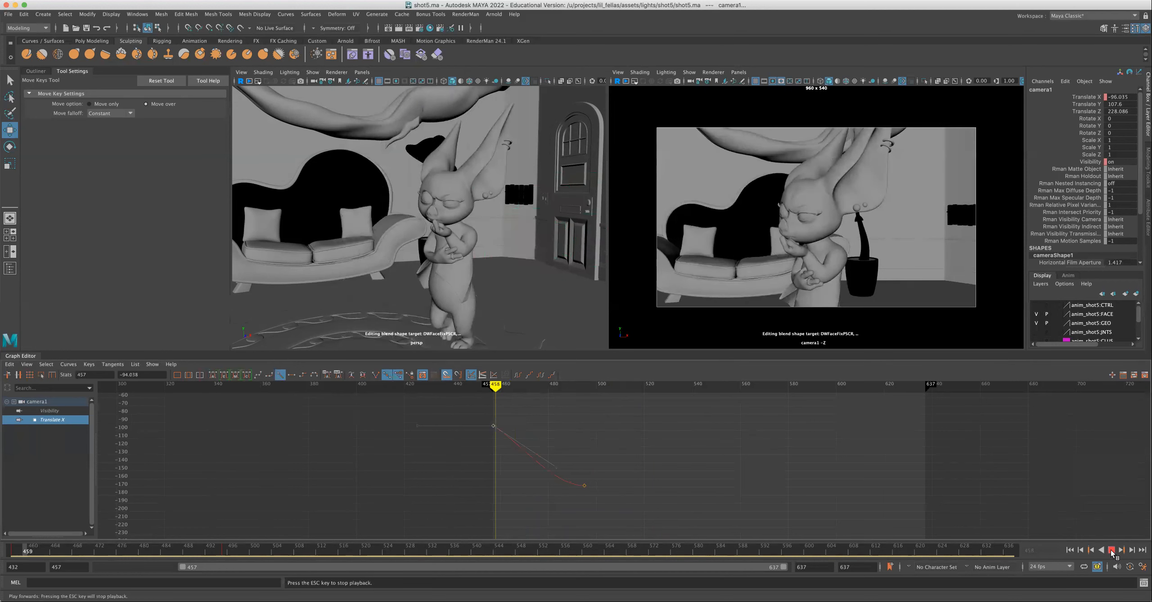
key(Escape)
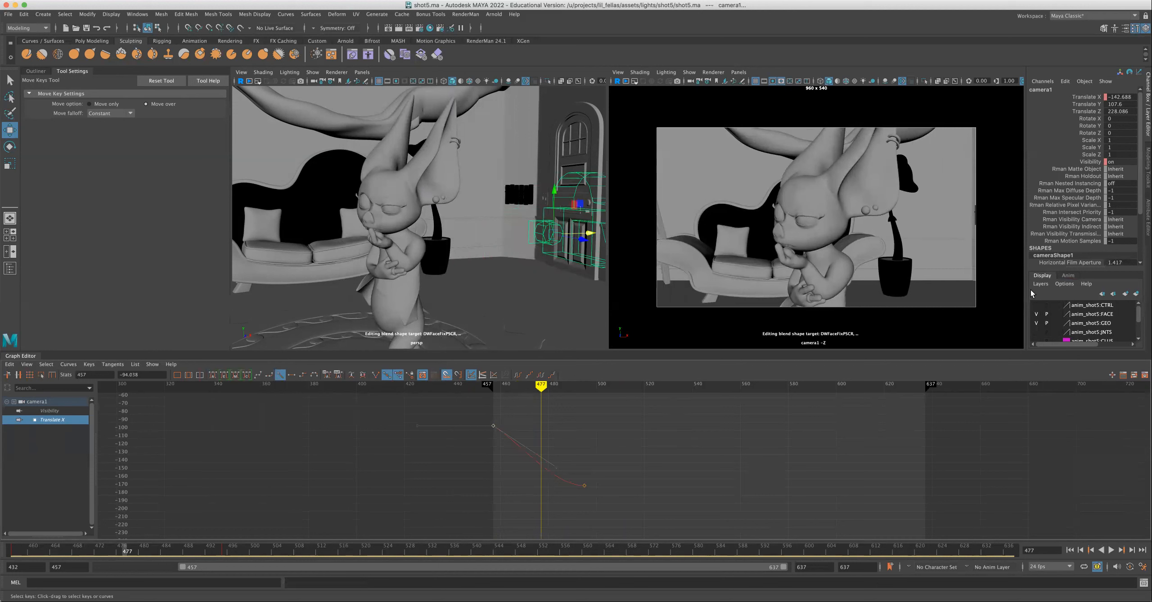
drag(536, 390, 495, 391)
key(alt+v)
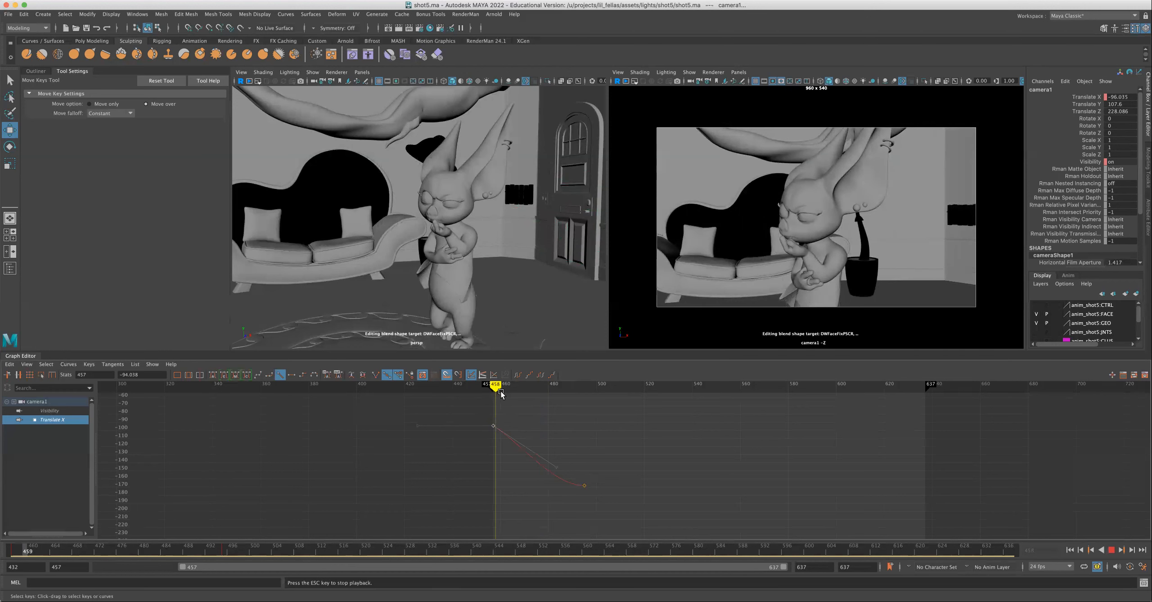
key(alt+v)
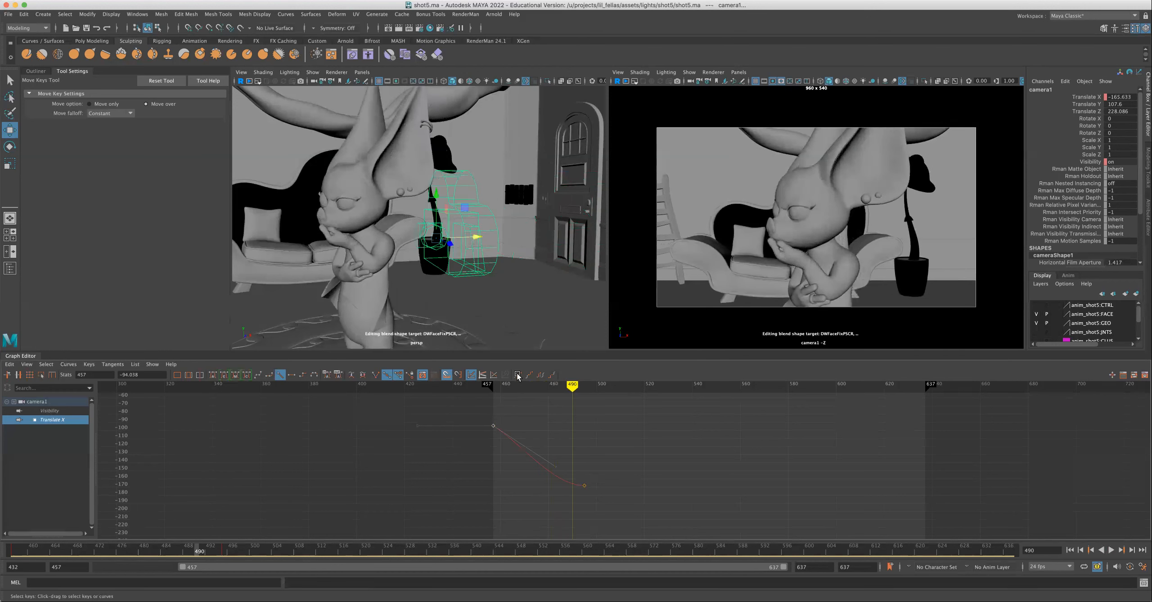
Replay the opening frames with the perspective view zoomed out to examine camera1's travel across the room
key(w)
key(space)
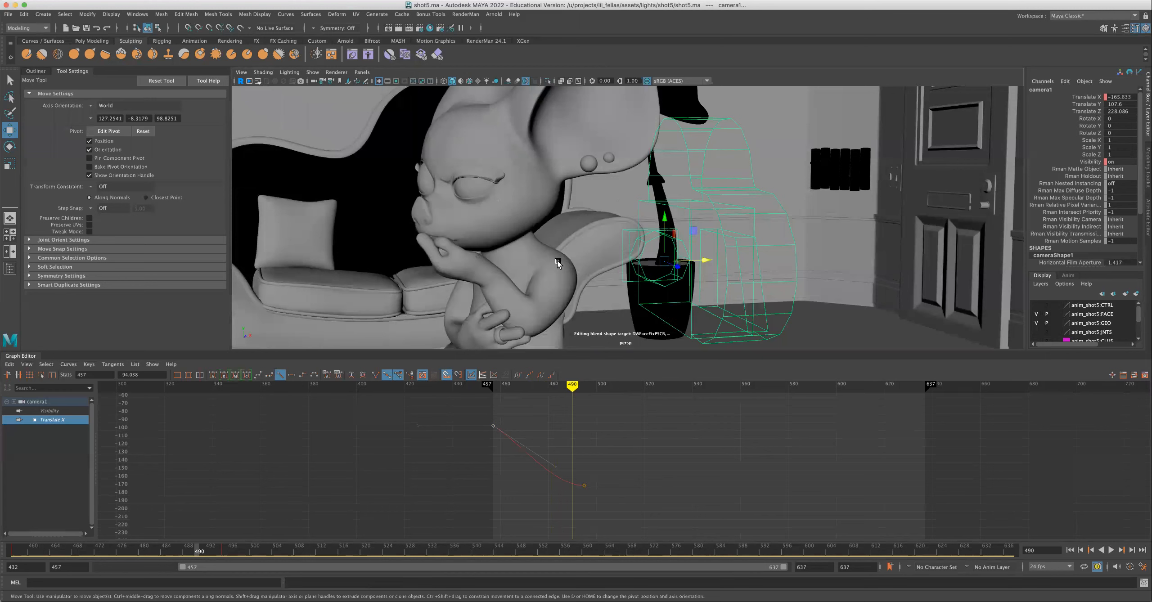
key(space)
key(alt+v)
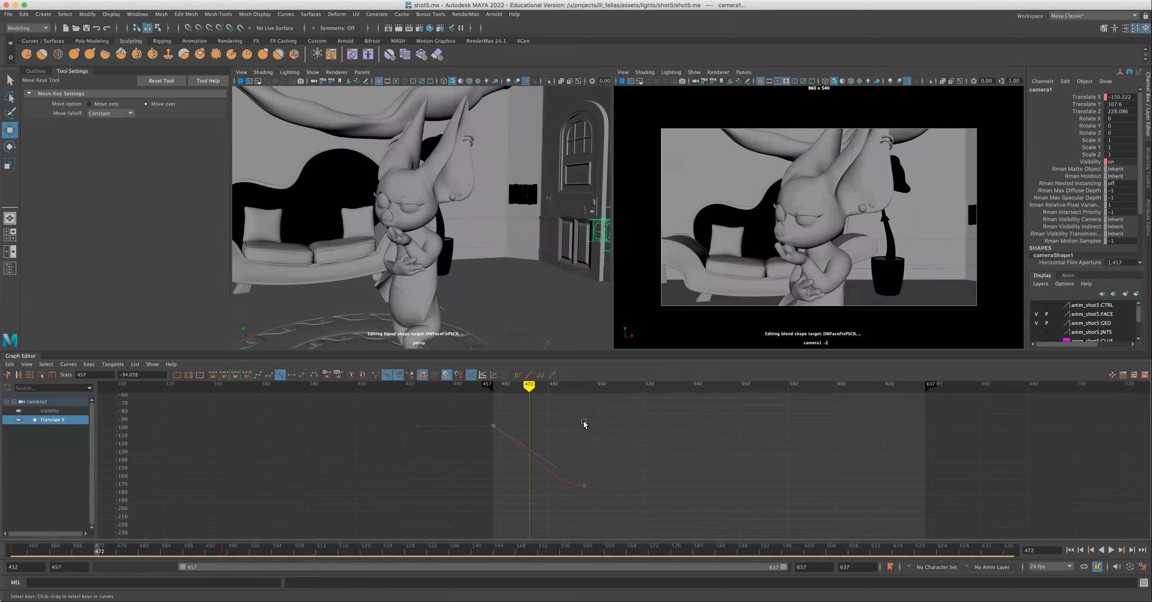
key(alt+v)
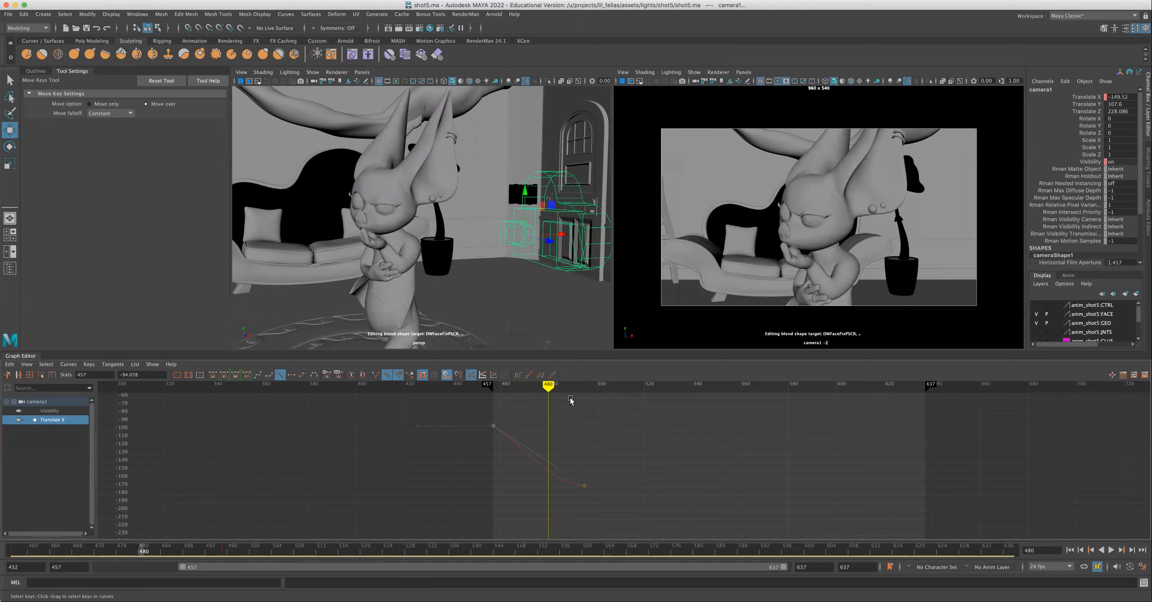
key(alt+v)
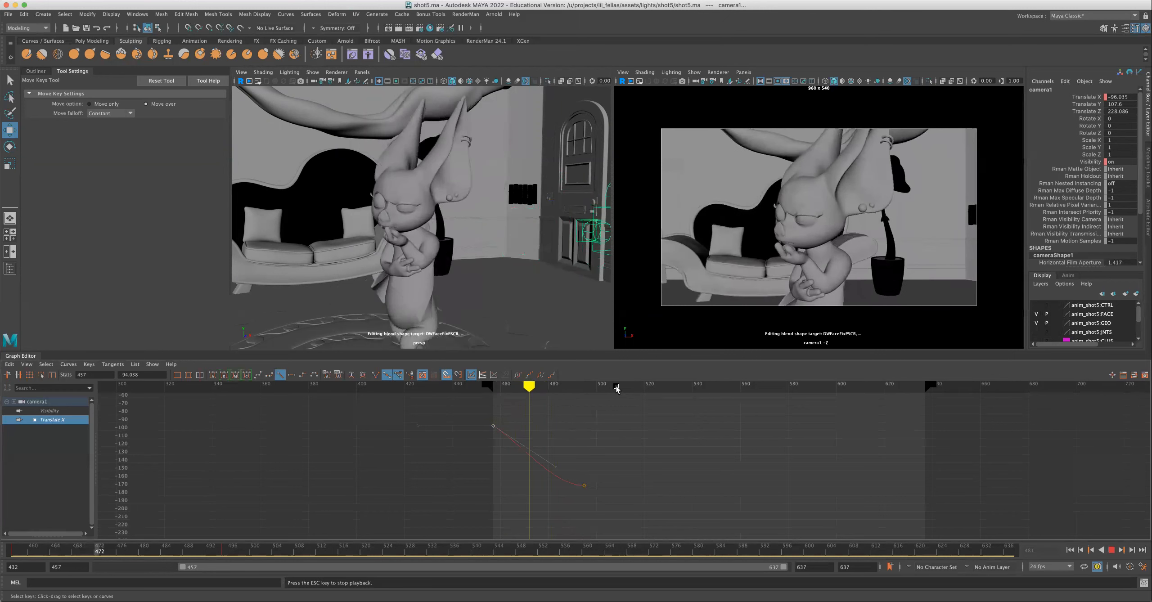
key(alt+v)
alt+right_drag(488, 255, 410, 255)
drag(543, 388, 490, 386)
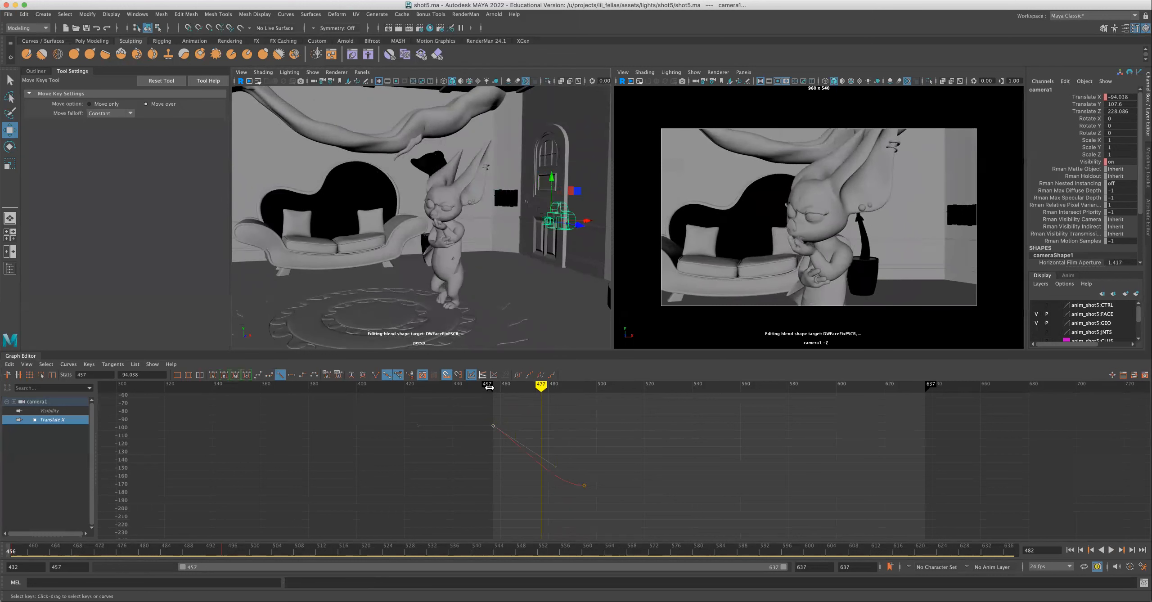
key(alt+v)
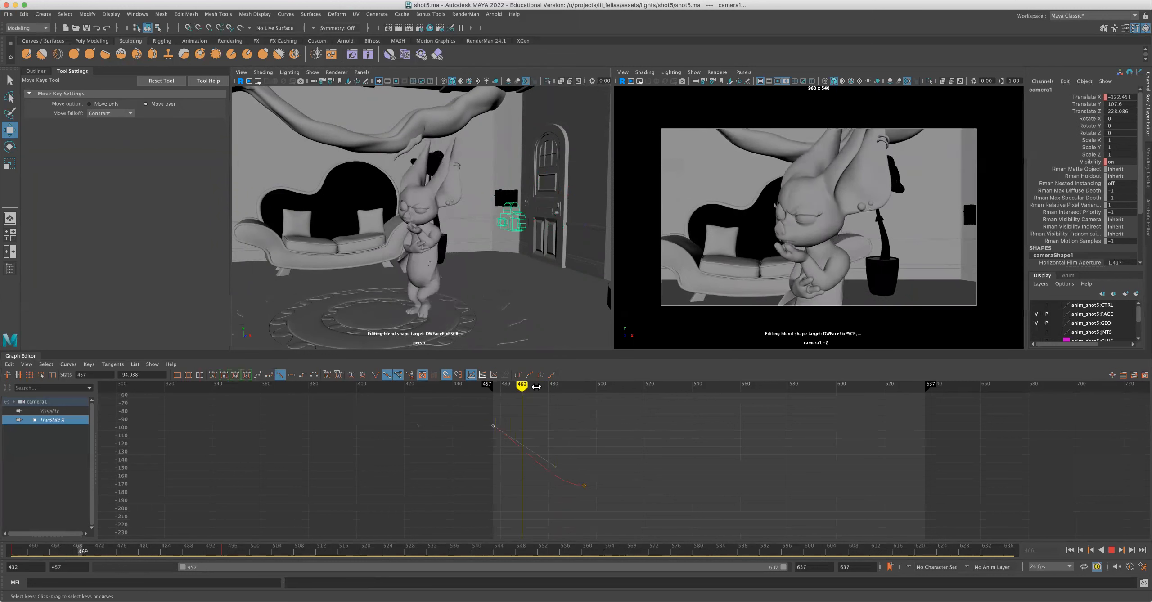
key(Escape)
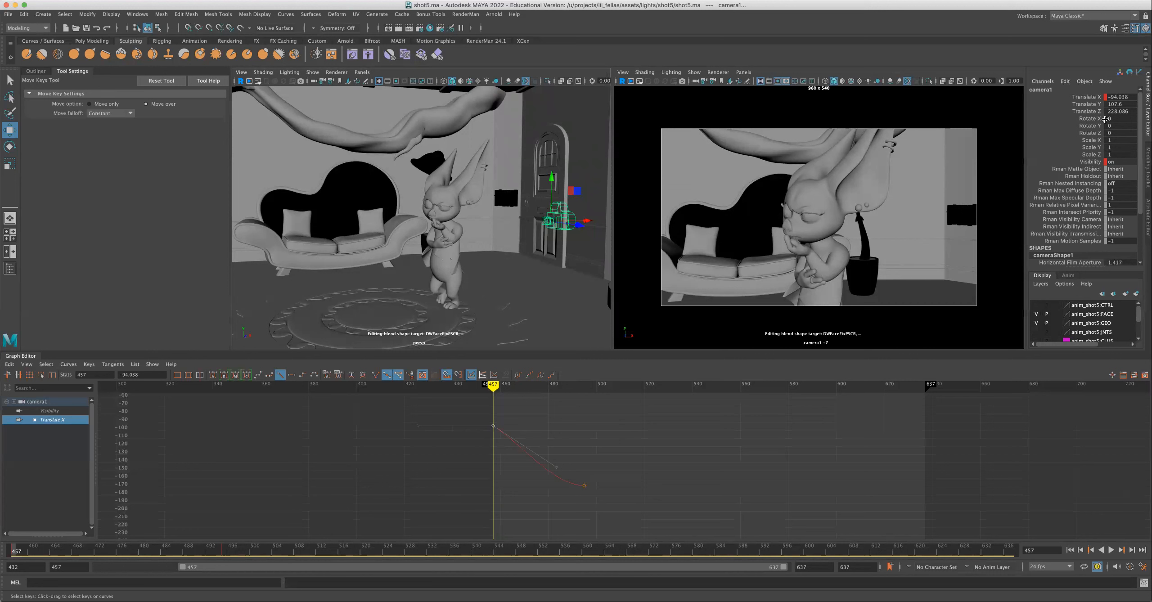
Key only camera1's Translate Y channel at frame 457, at 107.6
click(1086, 104)
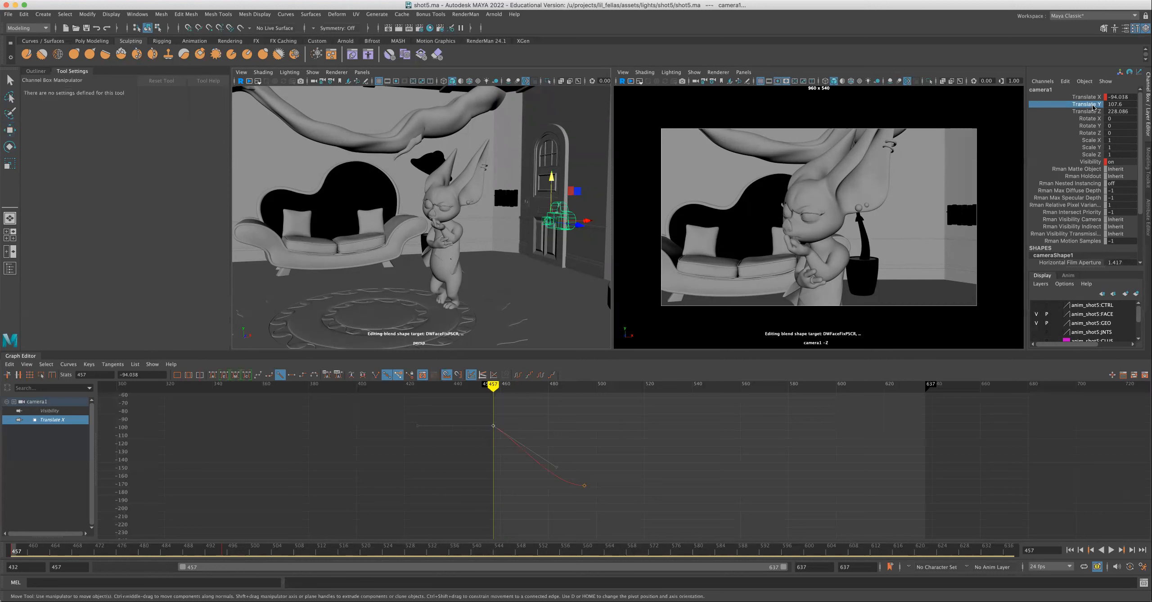
right_click(1092, 107)
click(1085, 125)
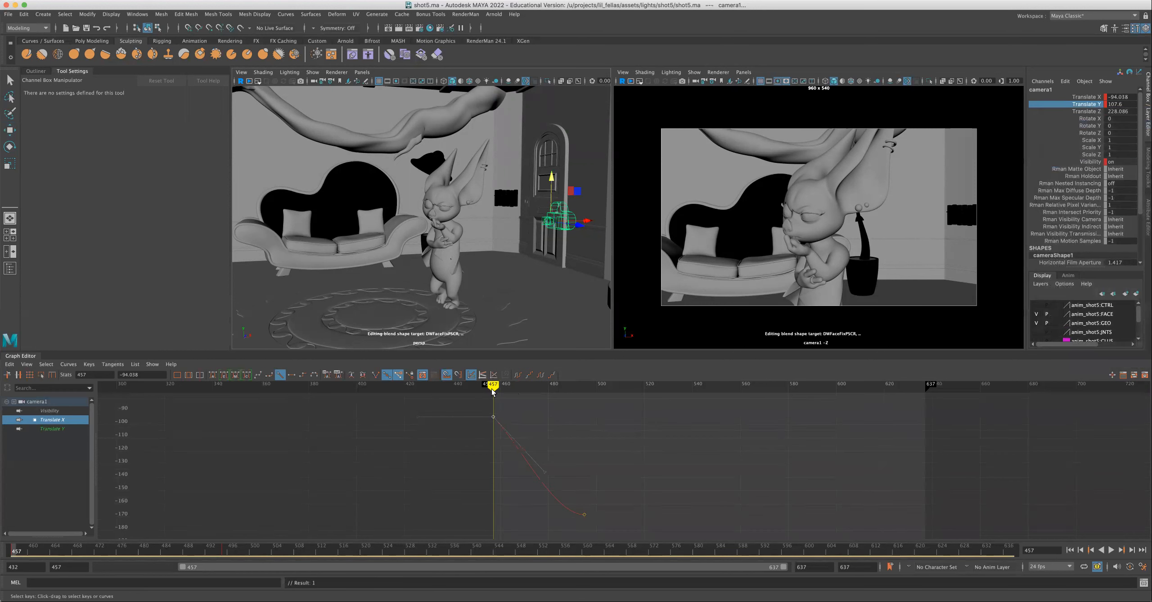
Play the move with Translate X and Translate Y shown together and key Translate Y at frame 495, at 107.6
shift+click(66, 430)
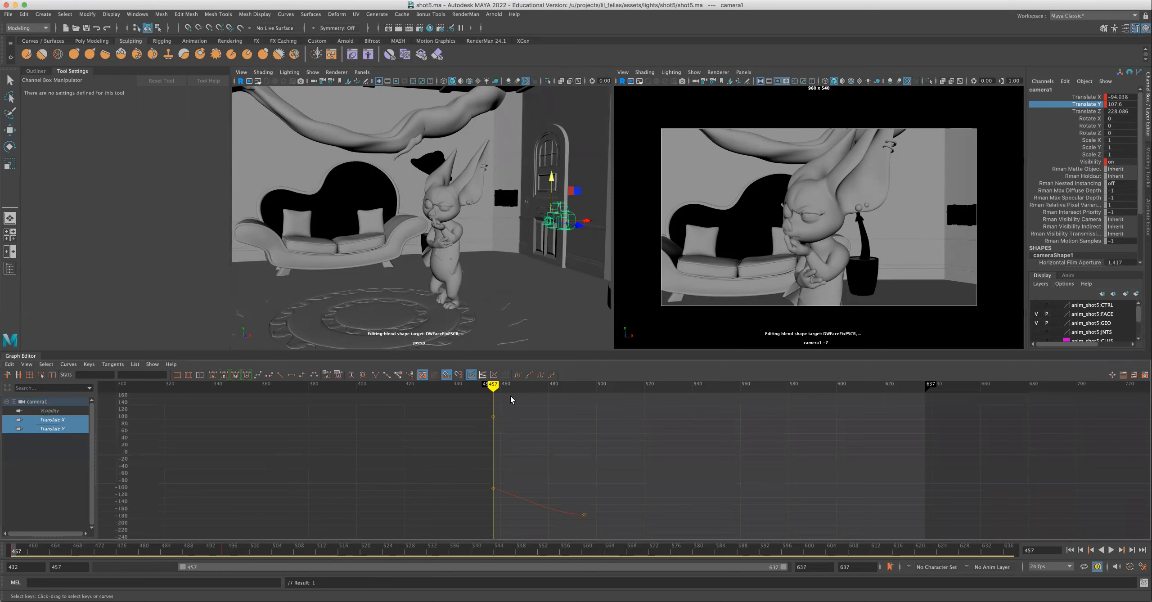
key(alt+v)
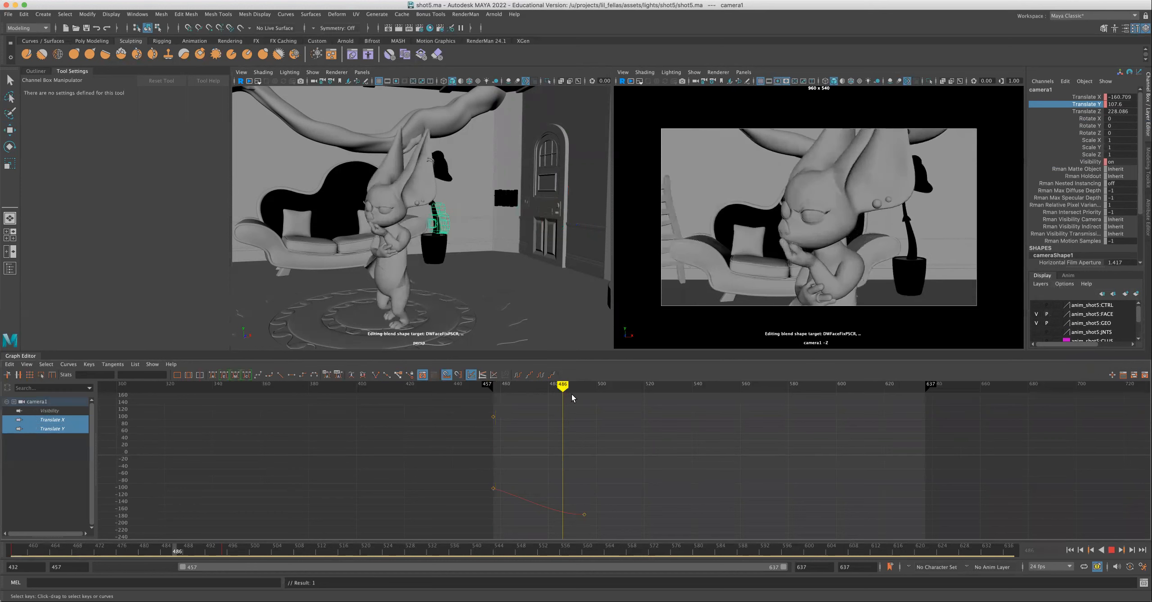
key(alt+v)
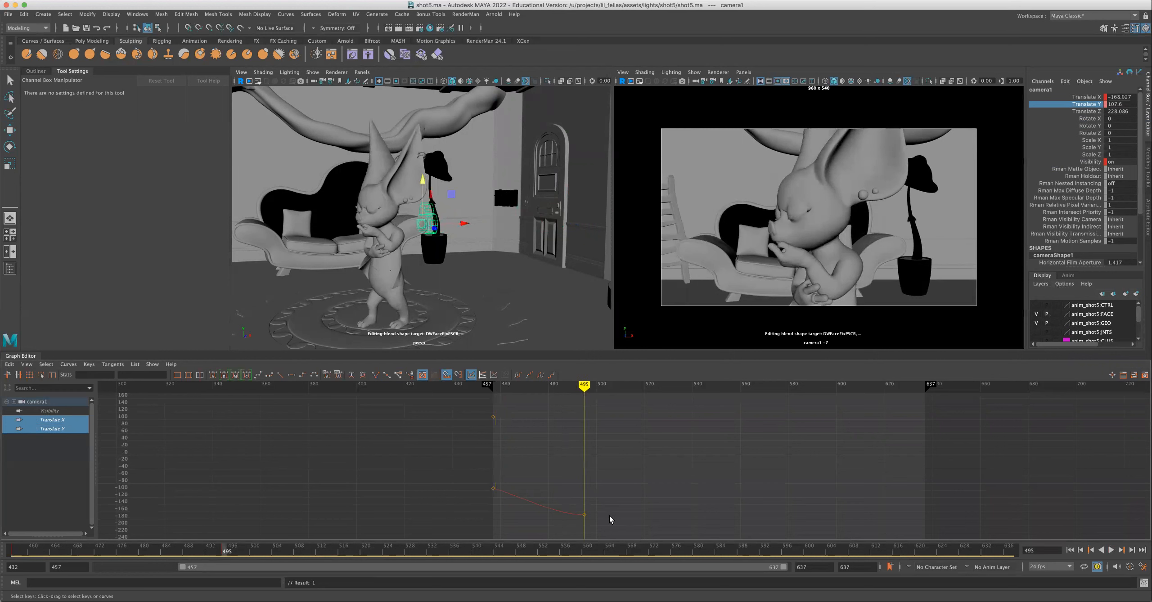
right_click(1084, 116)
click(1082, 109)
Lower the Translate Y key at frame 457 to about 94.9 so the camera starts closer to the floor
mouse_move(592, 388)
mouse_down()
mouse_move(484, 390)
mouse_move(575, 400)
mouse_move(490, 400)
mouse_up()
click(493, 416)
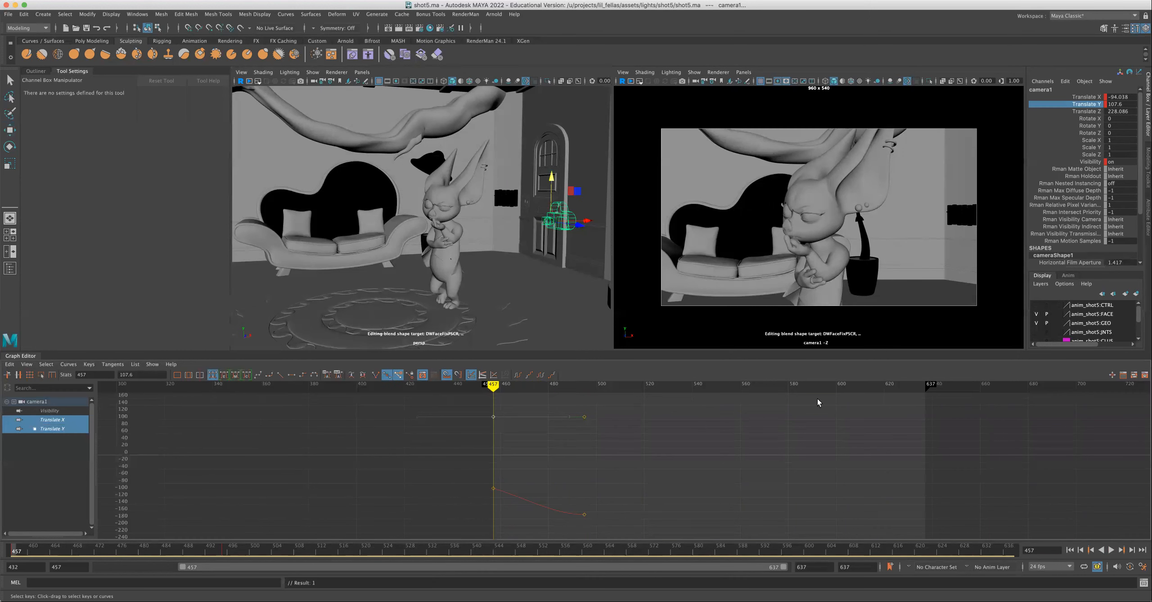
shift+middle_drag(506, 434, 504, 434)
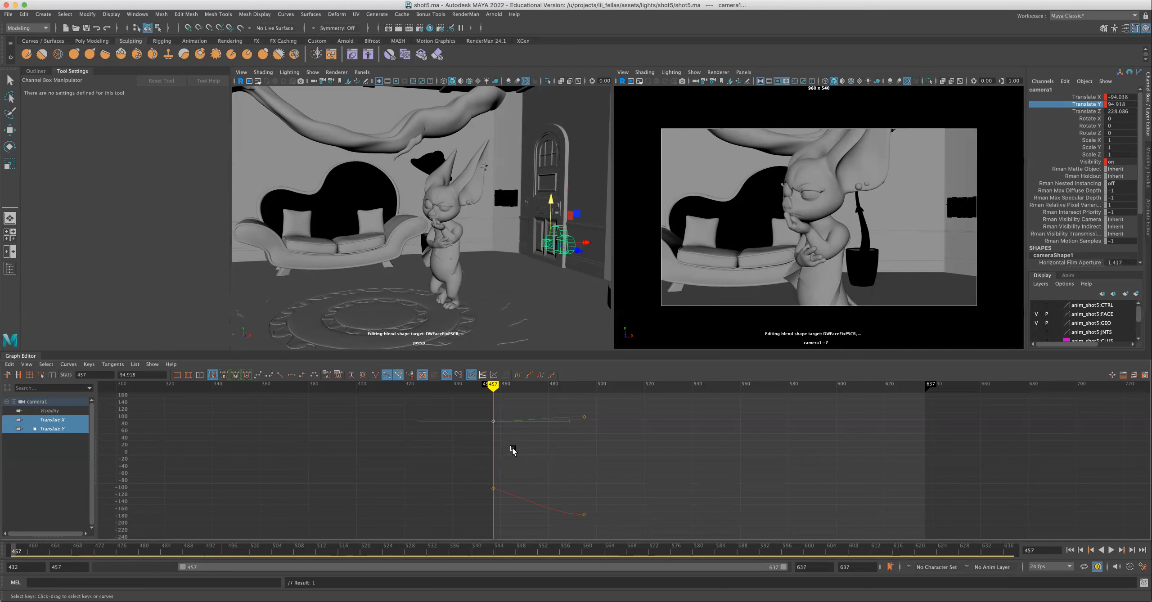
Apply linear tangents to the Translate Y key at frame 457 and scrub through the move to check it
key(f)
alt+right_drag(687, 460, 514, 503)
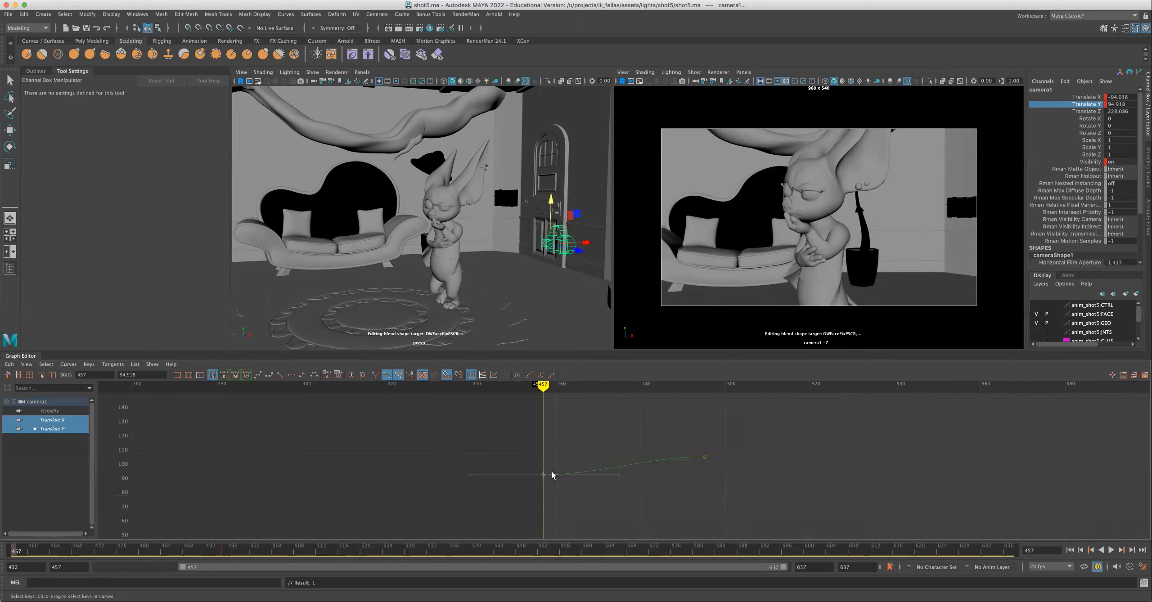
alt+middle_drag(571, 504, 568, 425)
scroll(571, 466, down, 12)
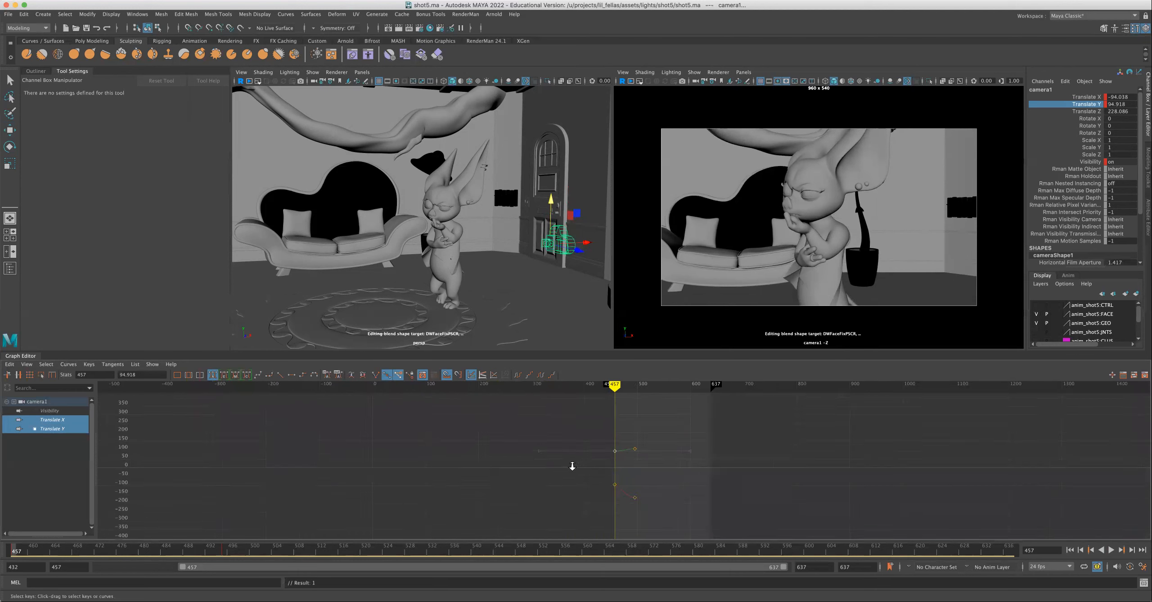
scroll(620, 488, up, 2)
scroll(632, 503, up, 12)
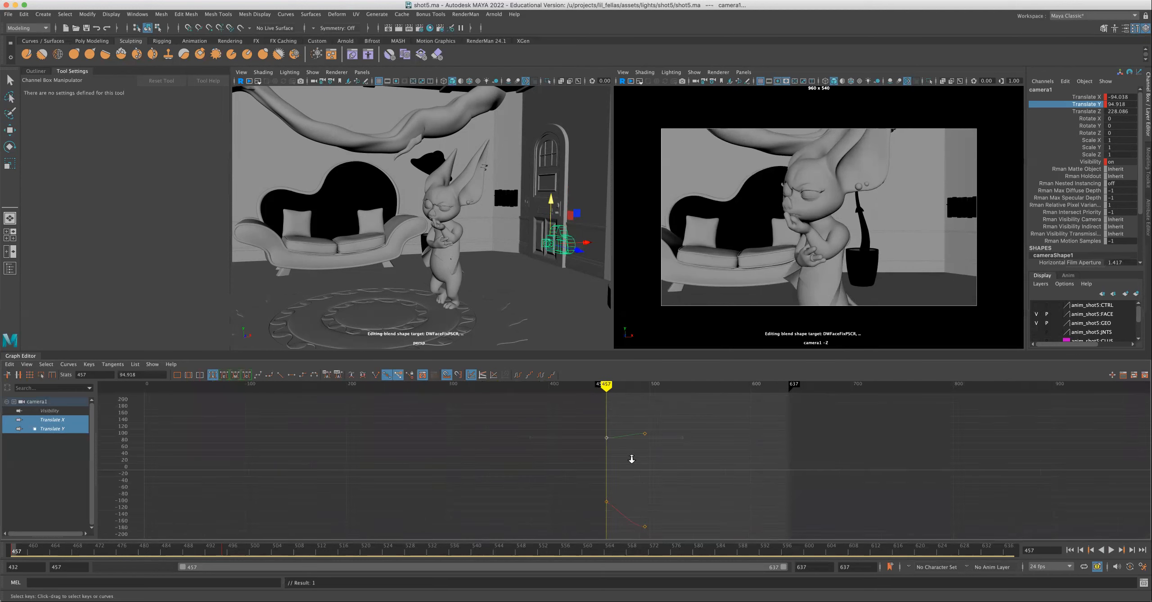
scroll(642, 489, down, 8)
scroll(632, 498, up, 10)
alt+middle_drag(438, 417, 452, 526)
click(282, 375)
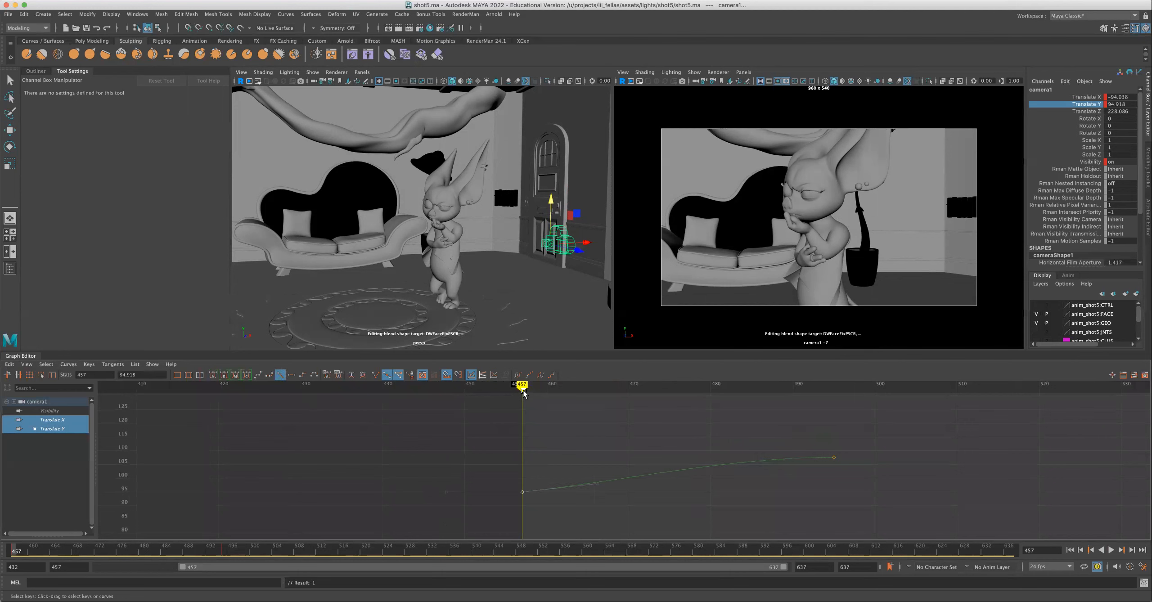
mouse_move(527, 388)
mouse_down()
mouse_move(777, 388)
mouse_move(545, 389)
mouse_move(637, 388)
mouse_up()
drag(796, 380, 522, 387)
mouse_move(673, 420)
alt+right_down()
mouse_move(661, 420)
mouse_move(681, 455)
alt+right_up()
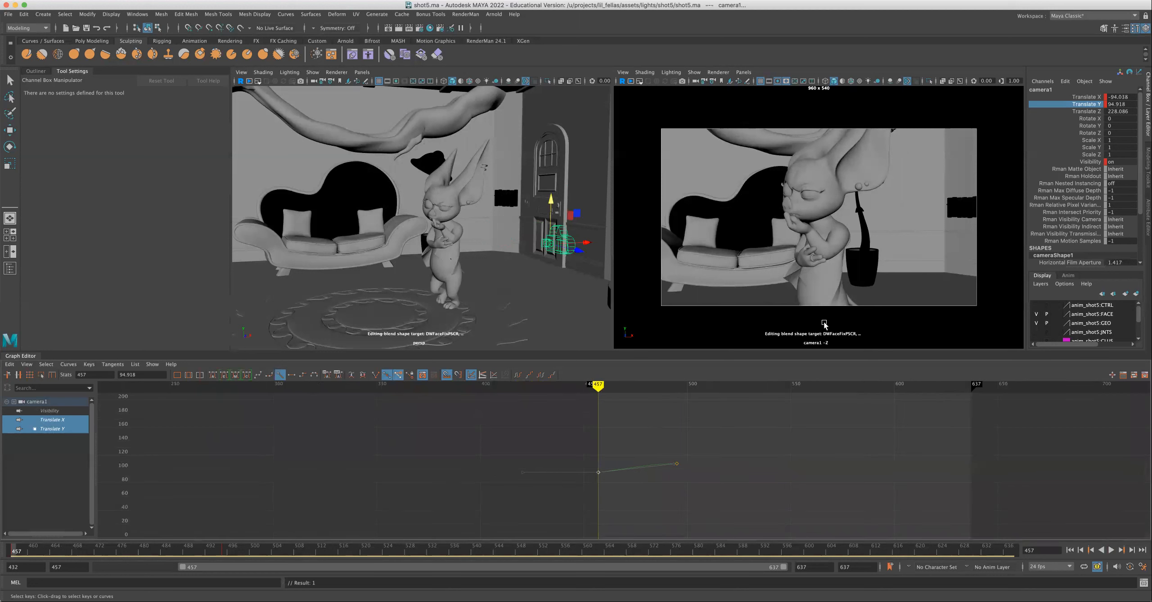
Key only camera1's Translate Z channel at frame 457, at 228.086
click(1096, 112)
drag(577, 251, 552, 259)
key(ctrl+z)
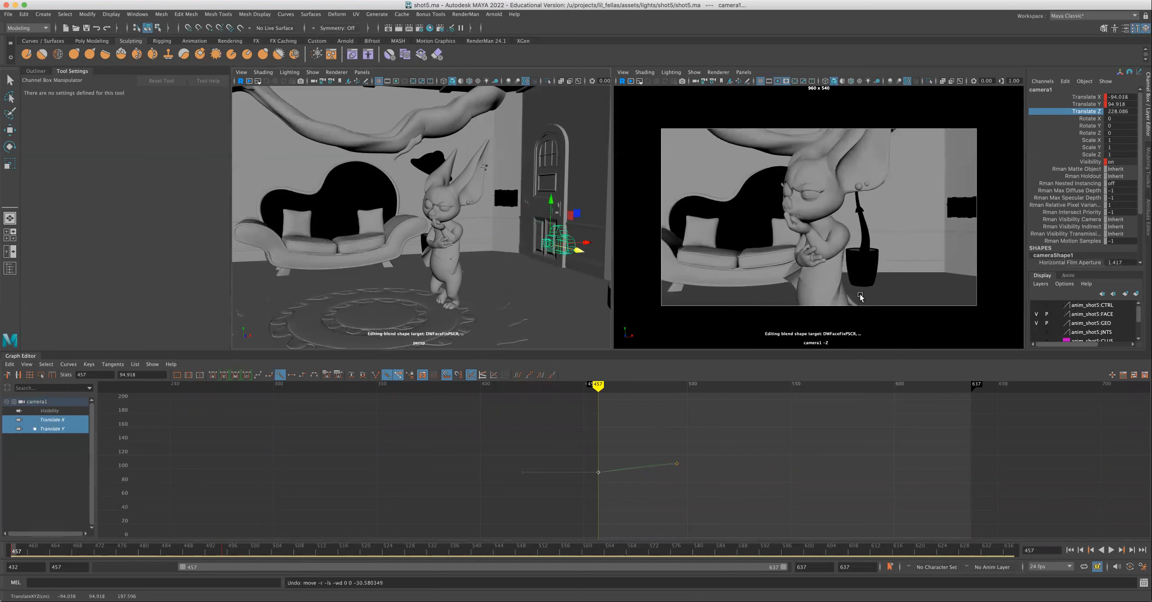
right_click(1098, 112)
right_click(1097, 114)
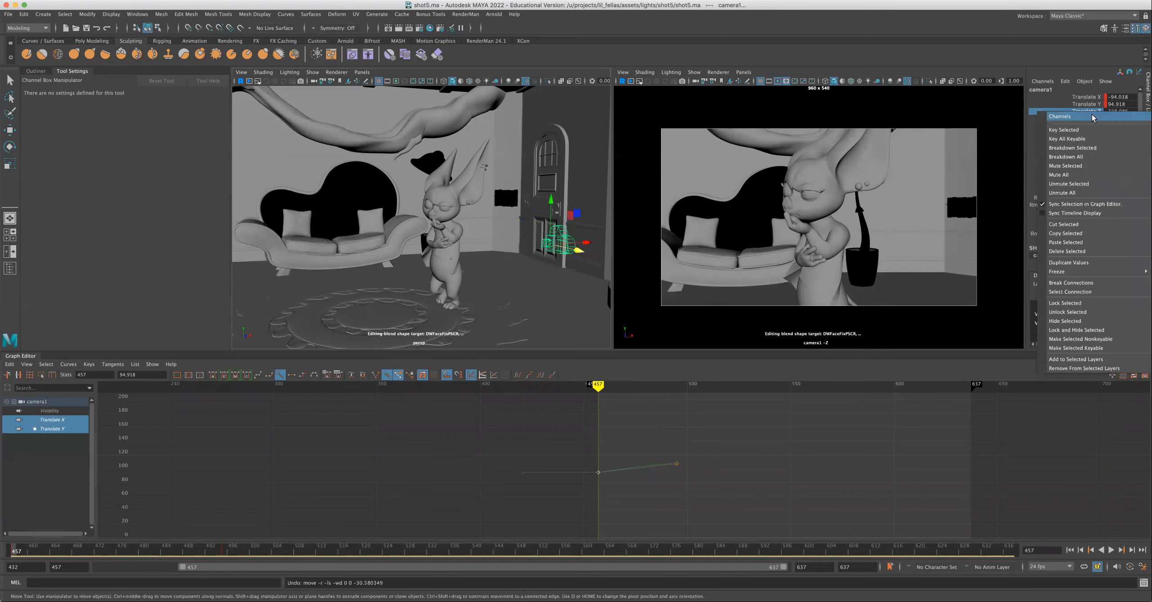
click(1089, 130)
Find the end frame on the Translate Y curve and key Translate Z at frame 495, at 228.086
click(60, 440)
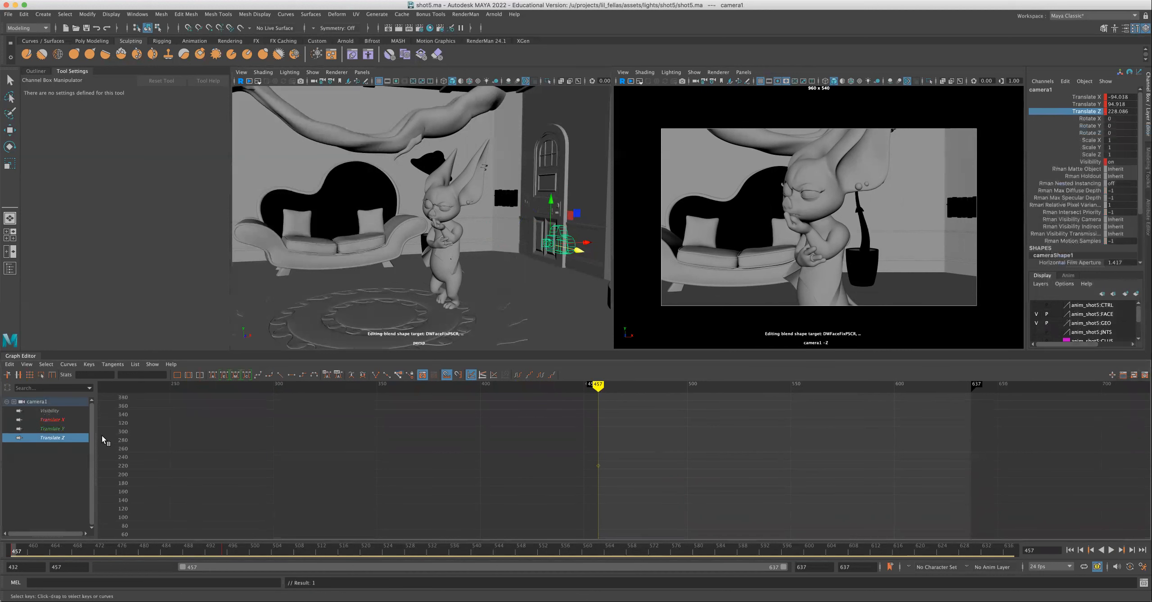
drag(576, 478, 642, 428)
click(50, 429)
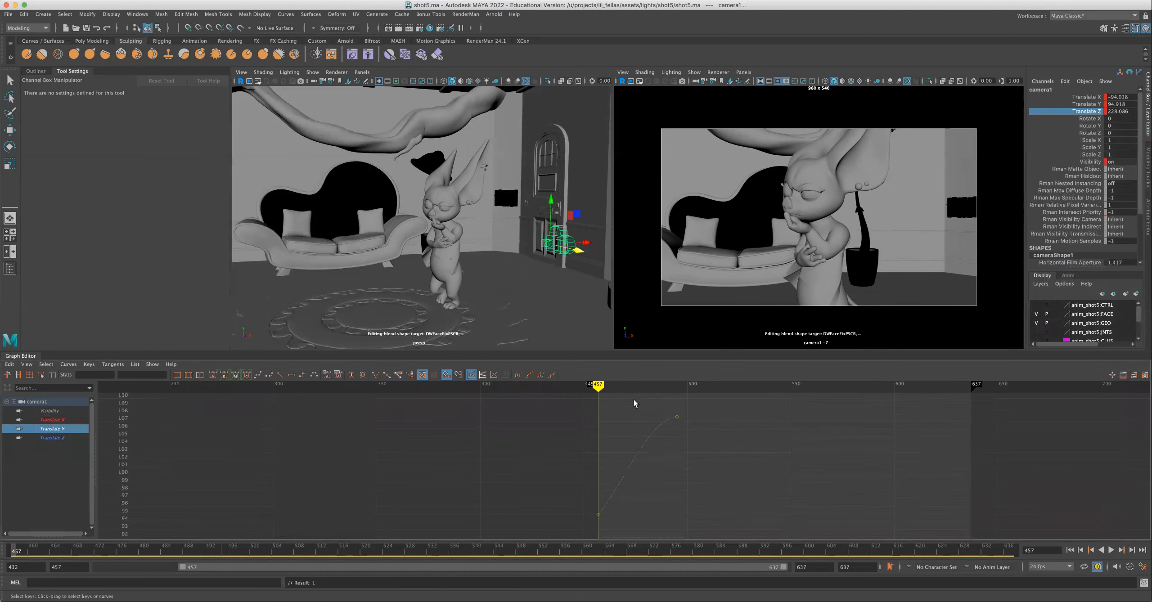
mouse_move(662, 389)
mouse_down()
mouse_move(651, 390)
mouse_move(676, 391)
mouse_up()
click(66, 439)
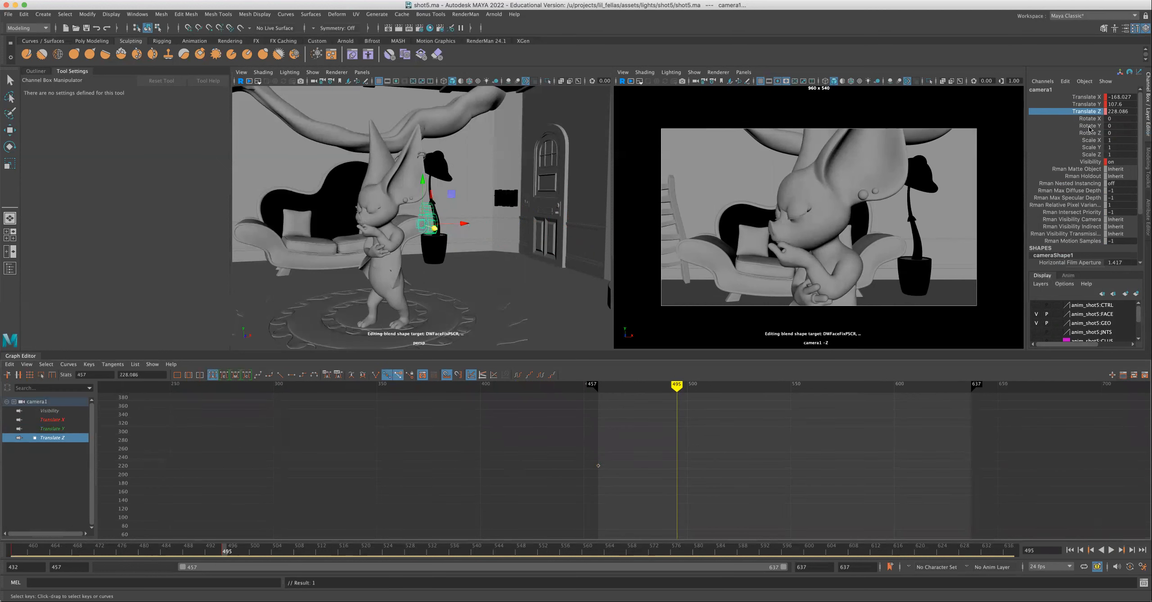
right_click(640, 436)
click(646, 440)
Raise the Translate Z key at frame 457 to about 311 and give it linear tangents
drag(695, 383, 598, 400)
drag(586, 493, 610, 450)
shift+middle_drag(610, 423, 645, 408)
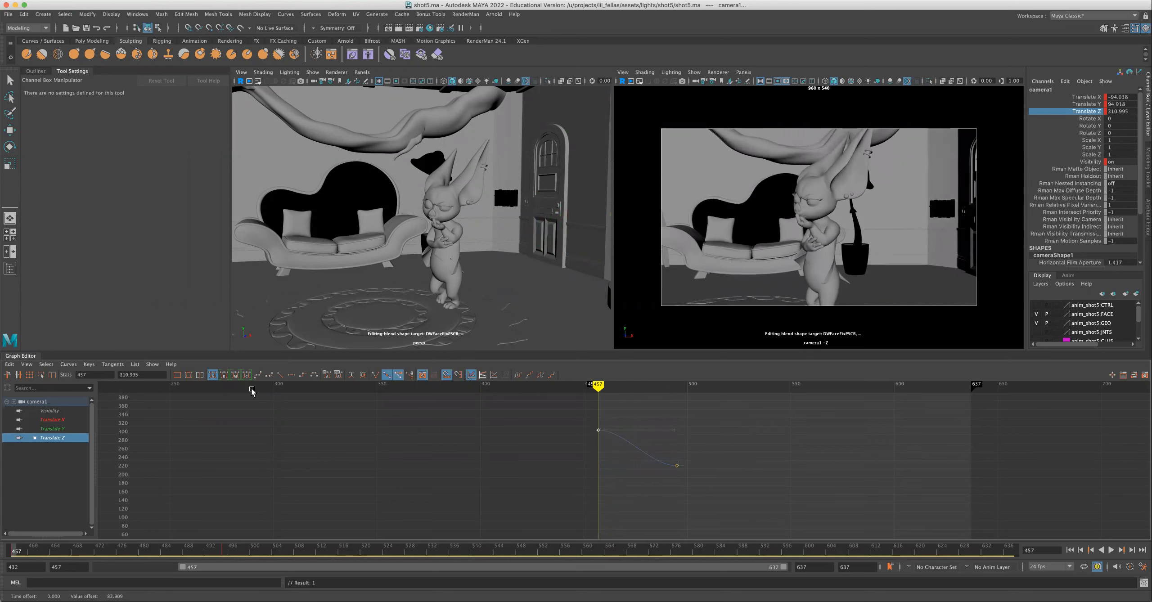
click(280, 375)
Play back and scrub the opening frames to examine the combined X, Y and Z camera move
key(alt+v)
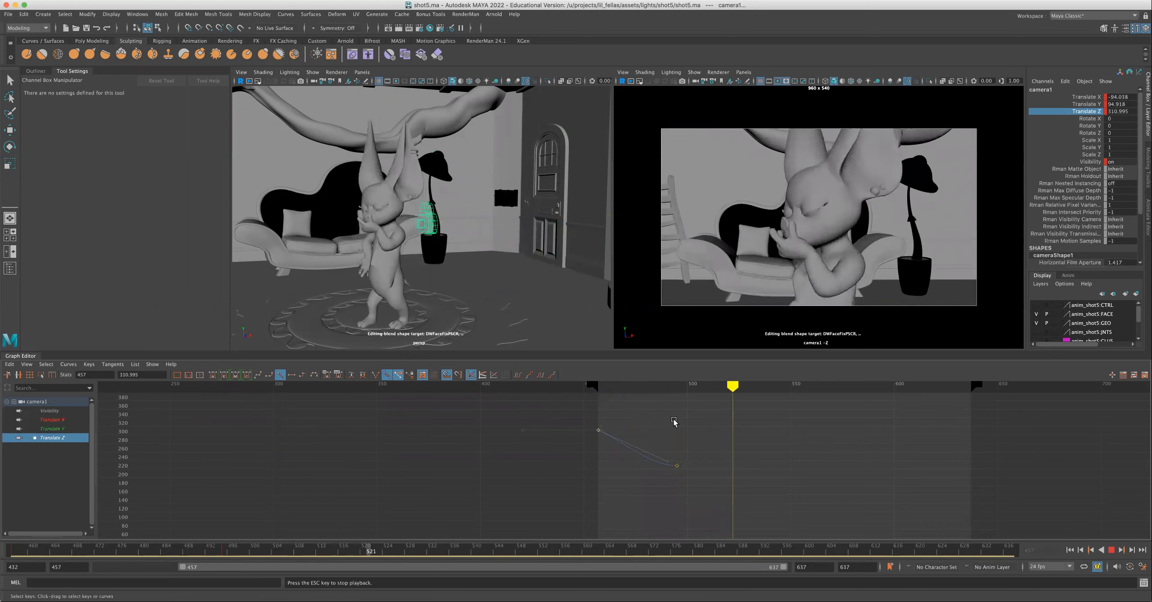
key(Escape)
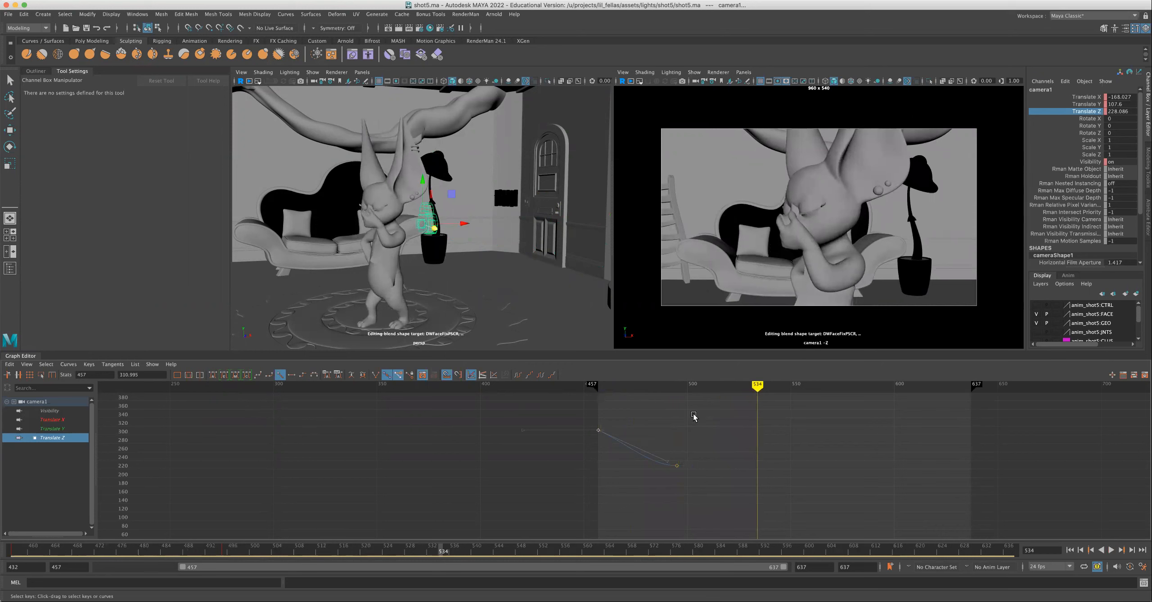
drag(684, 387, 602, 388)
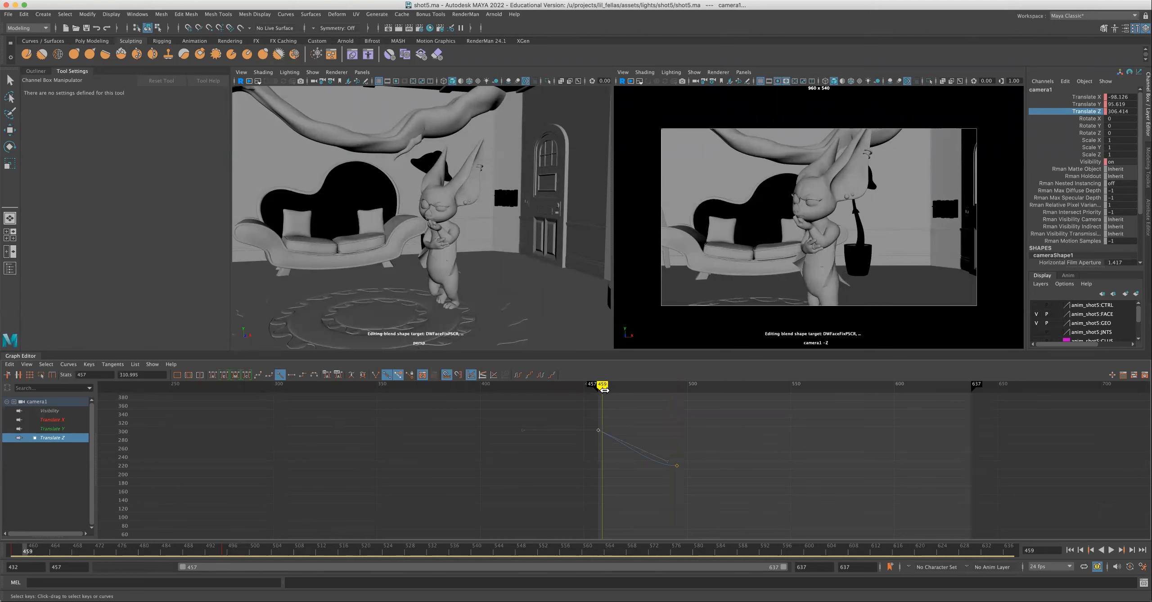
mouse_move(610, 386)
mouse_down()
mouse_move(673, 385)
mouse_move(598, 384)
mouse_move(616, 383)
mouse_up()
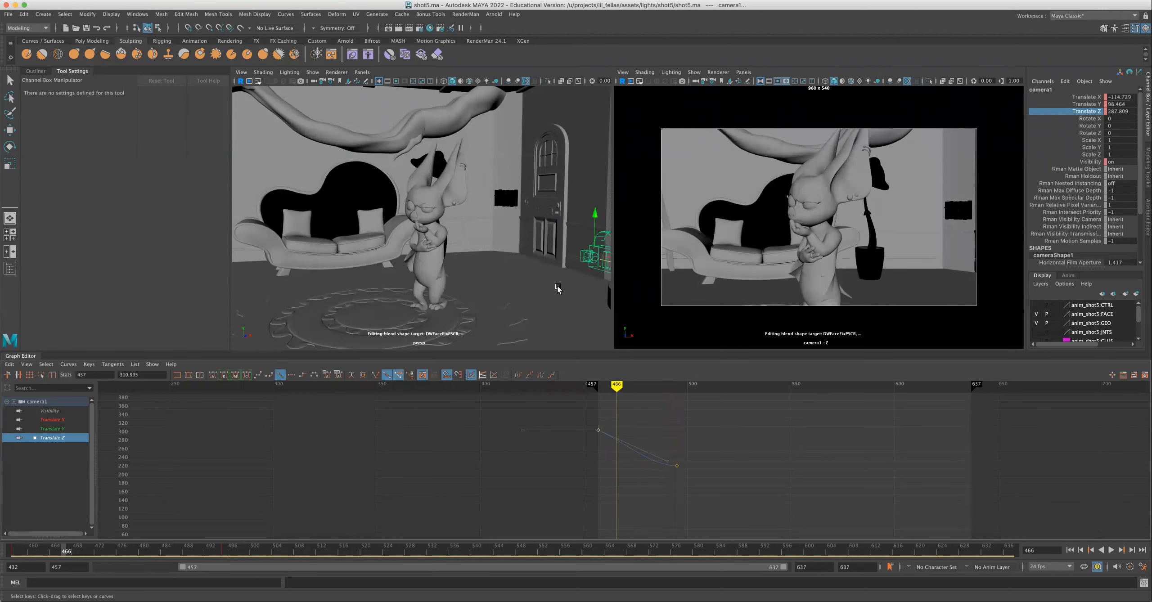
Delete all of camera1's Translate X, Translate Y and Translate Z keys
scroll(559, 288, down, 3)
mouse_move(48, 431)
mouse_down()
mouse_move(53, 411)
mouse_move(61, 436)
mouse_up()
scroll(638, 473, down, 2)
drag(561, 513, 691, 439)
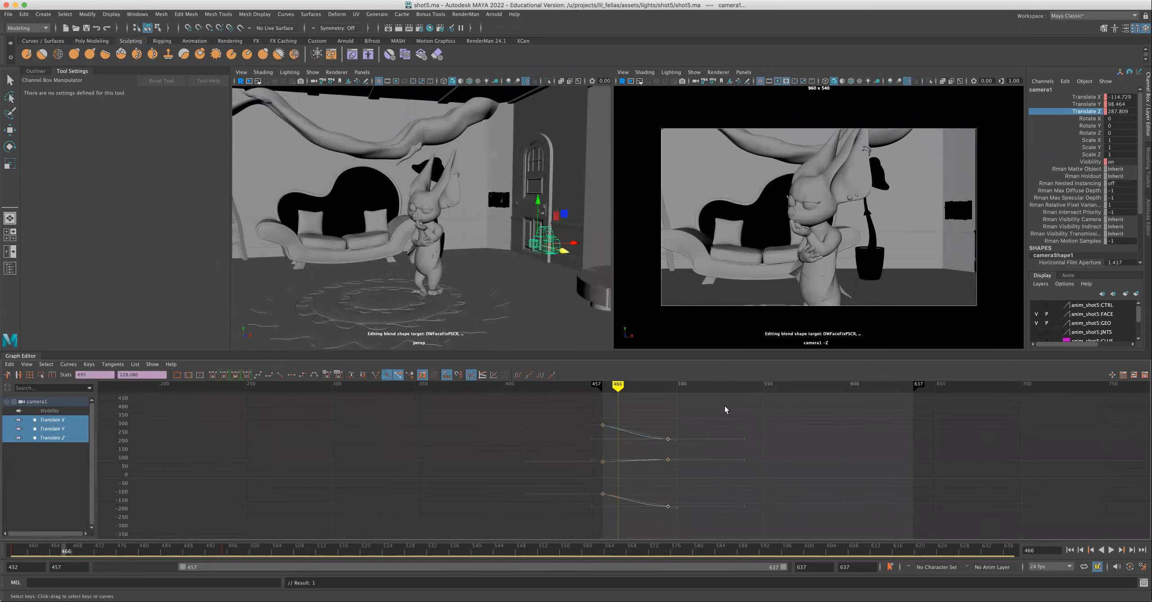
key(Delete)
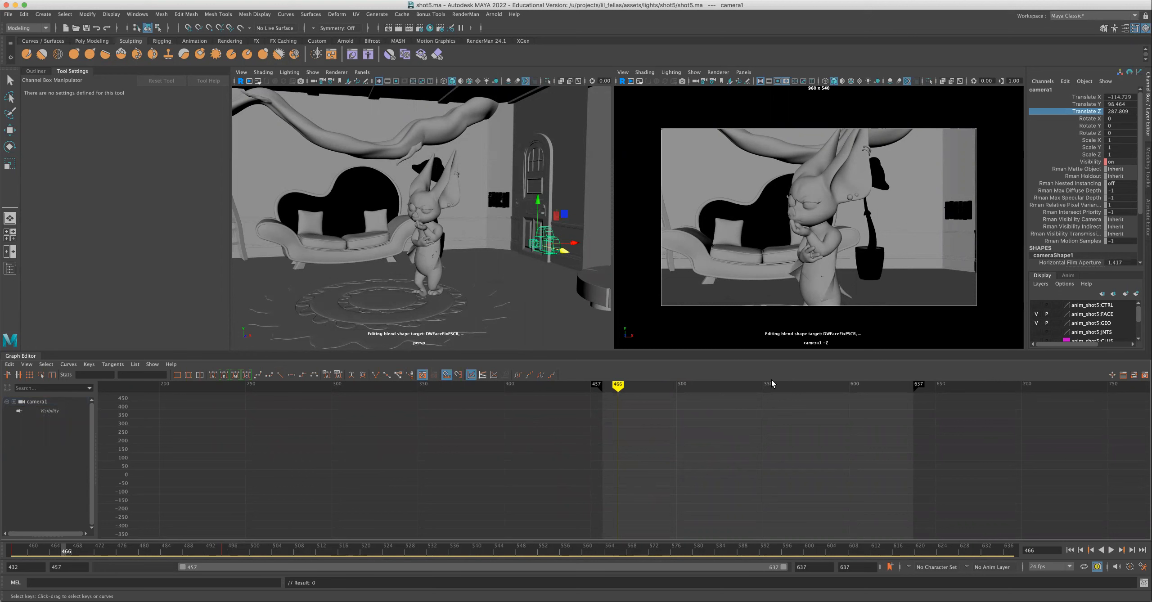
Reset camera1 to the origin by setting all its translate and rotate channels to 0
alt+right_drag(507, 219, 493, 220)
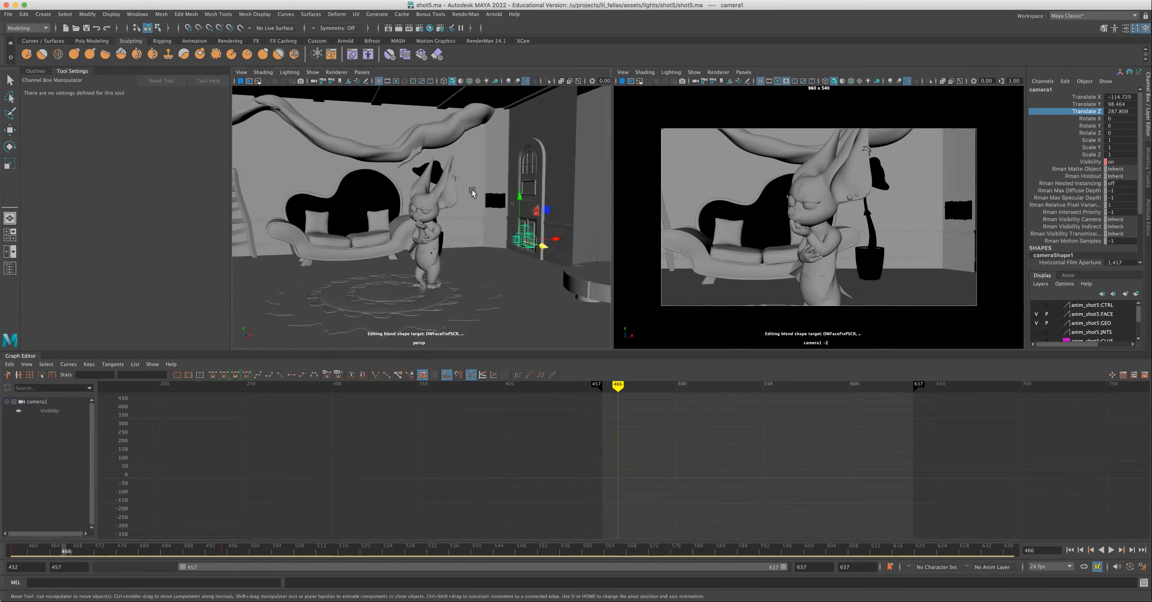
alt+middle_drag(499, 179, 419, 190)
click(35, 71)
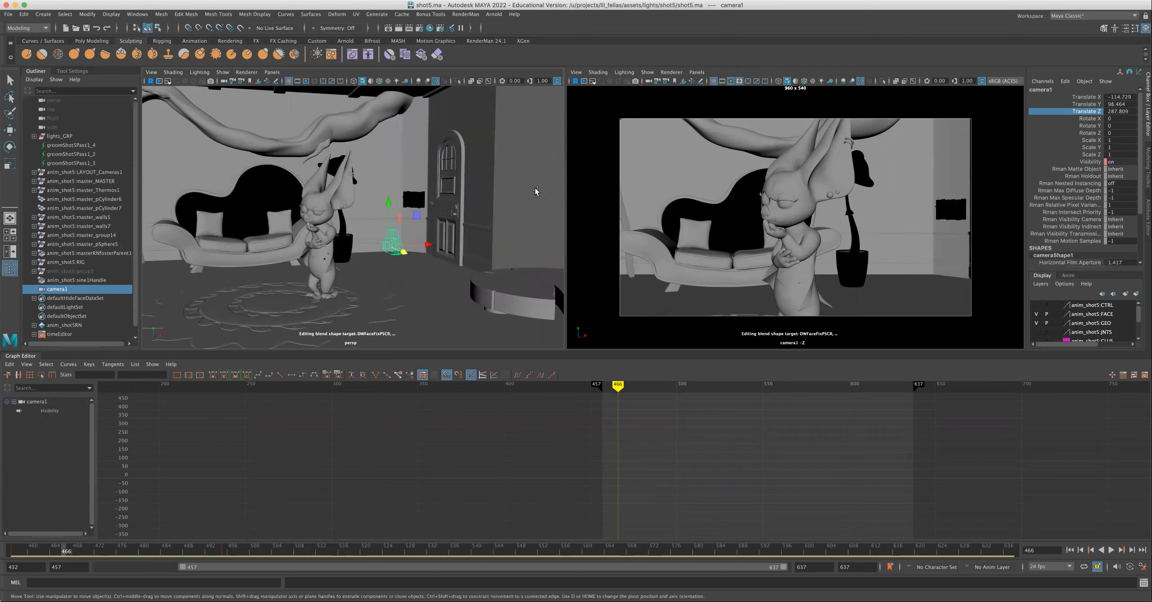
drag(1095, 113, 1089, 96)
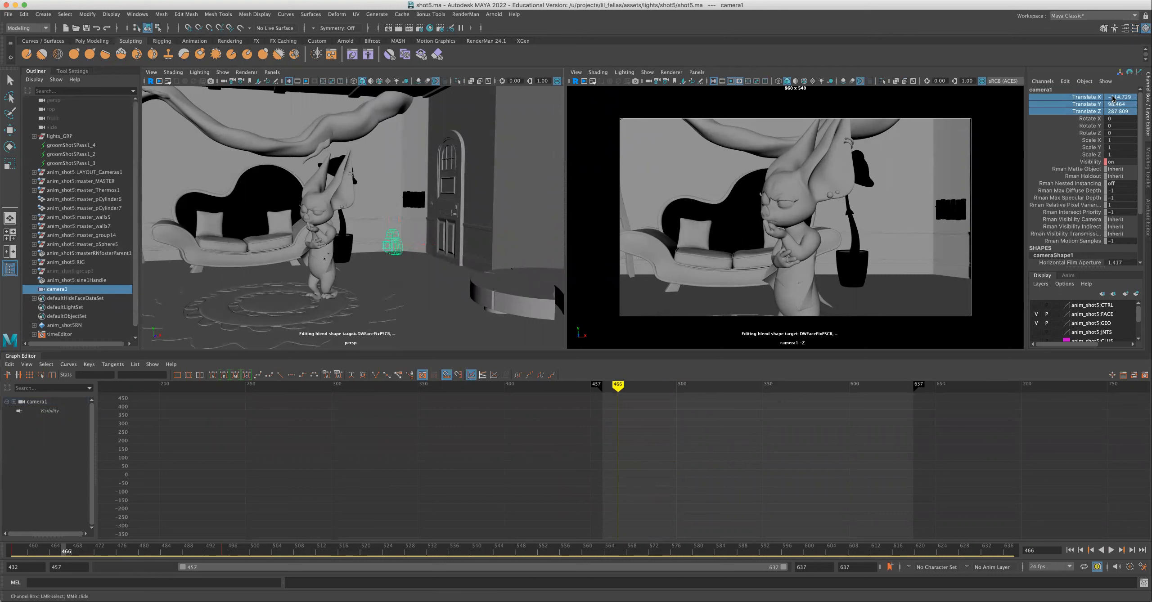
click(72, 288)
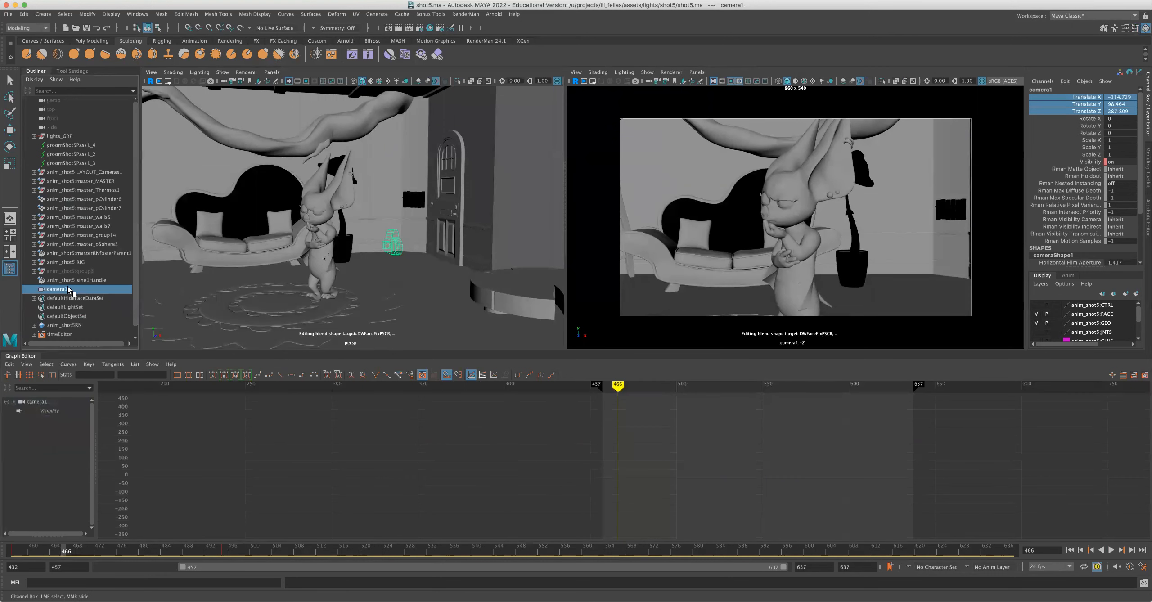
drag(1093, 133, 1146, 106)
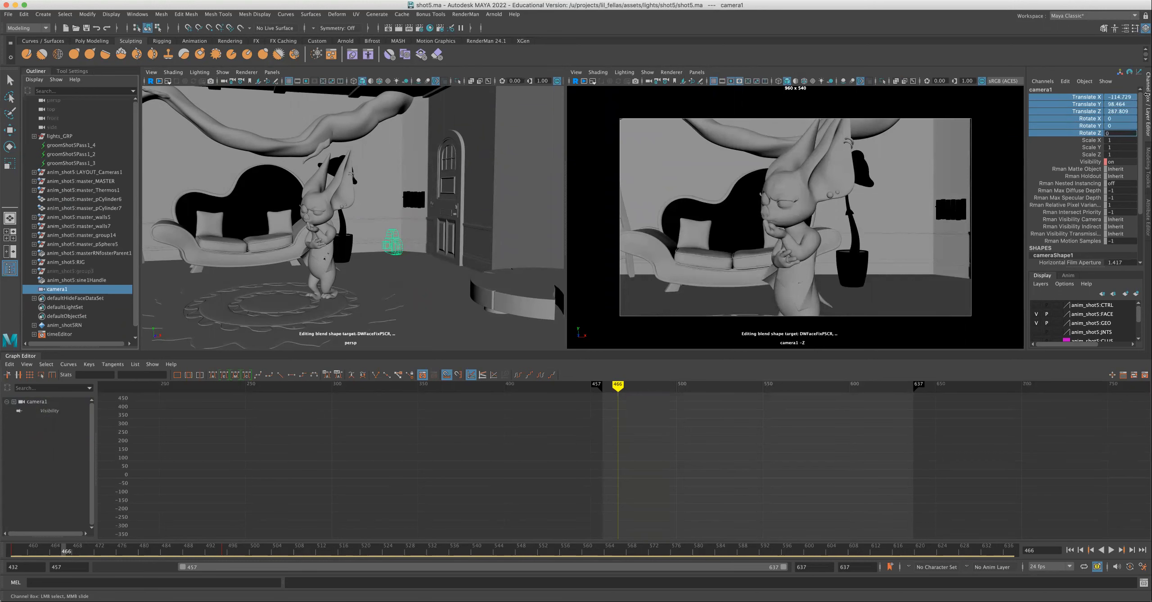
key(Return)
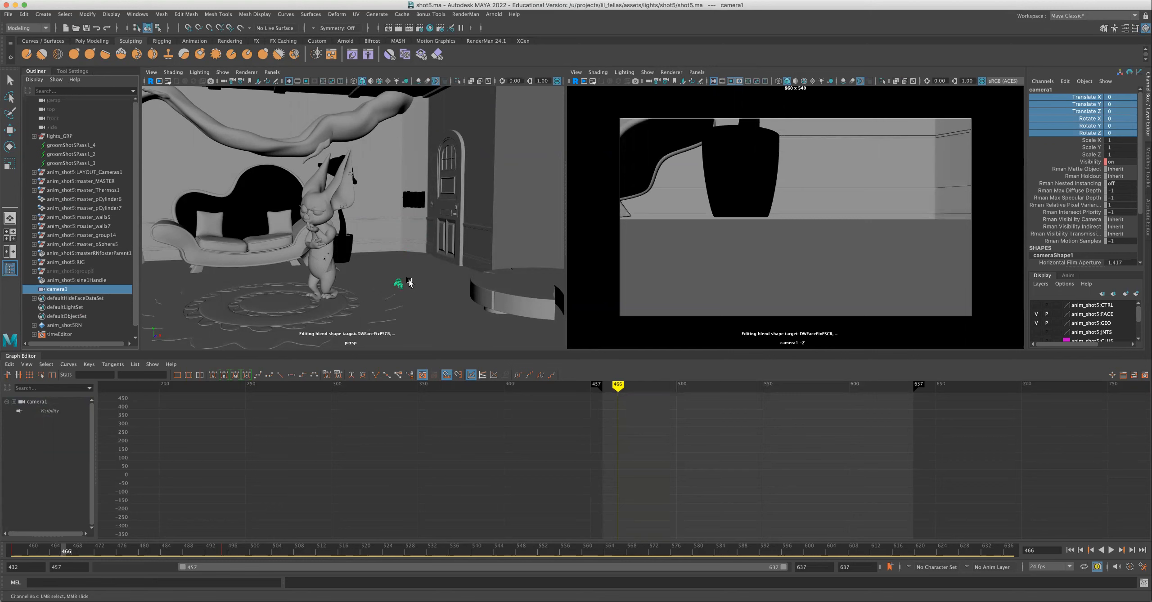
Group camera1 under a new parent, expand the hierarchy and select the group for moving
alt+right_drag(397, 275, 472, 267)
alt+middle_drag(473, 267, 455, 224)
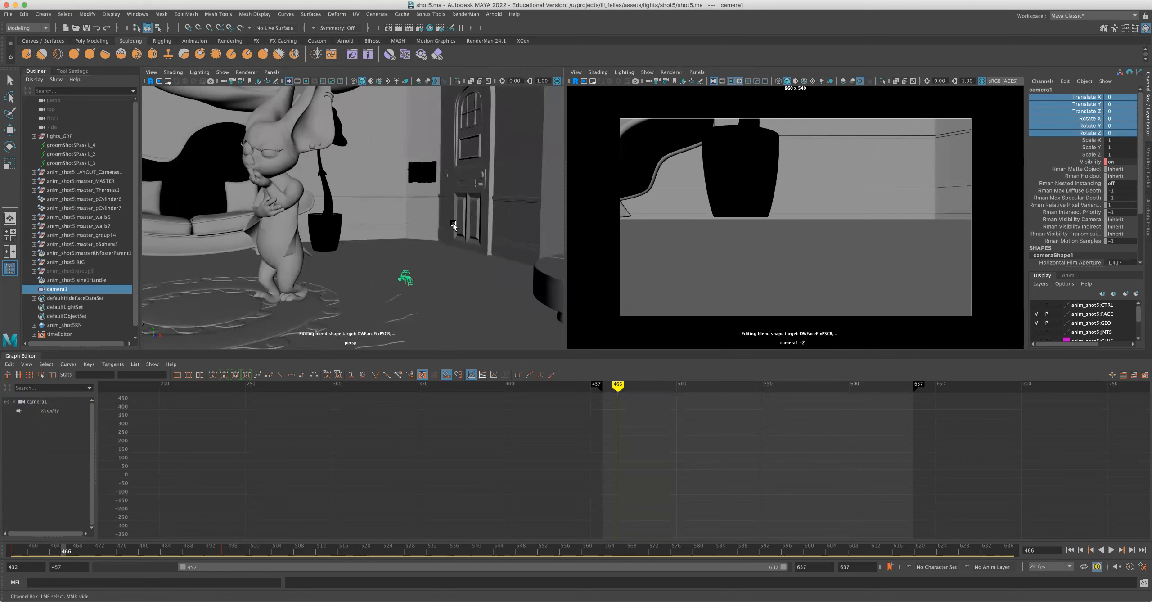
click(69, 288)
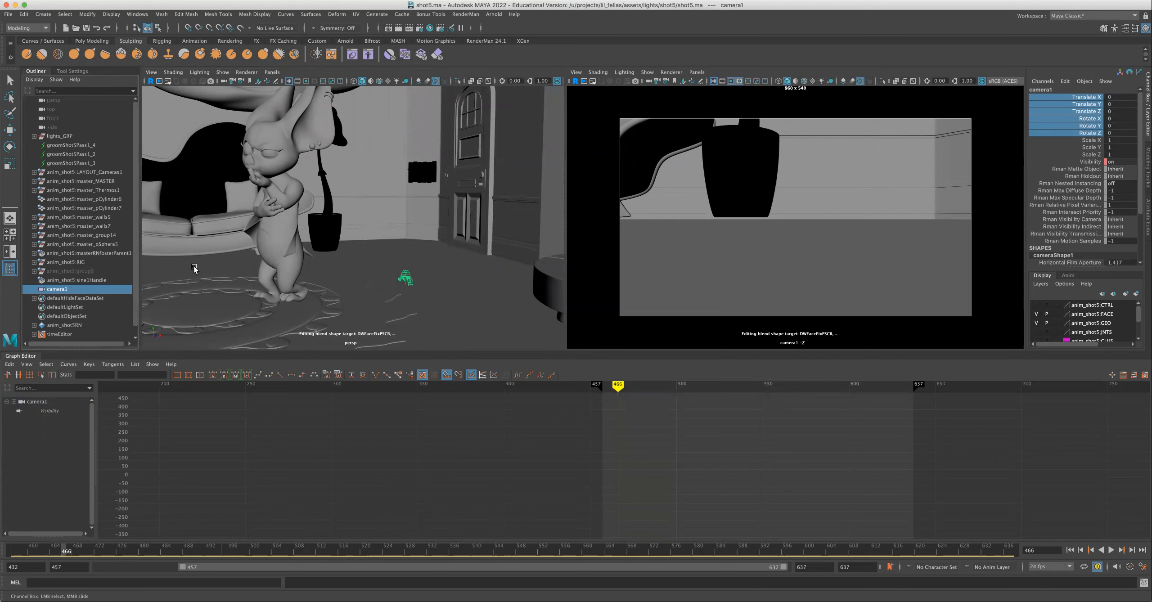
key(ctrl+g)
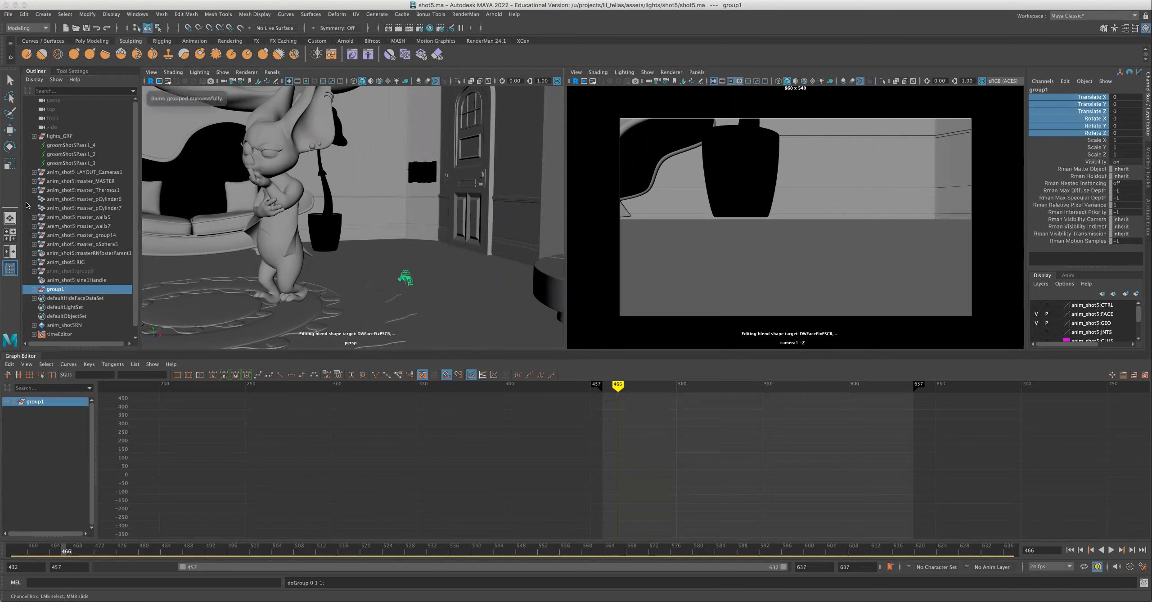
click(35, 290)
key(w)
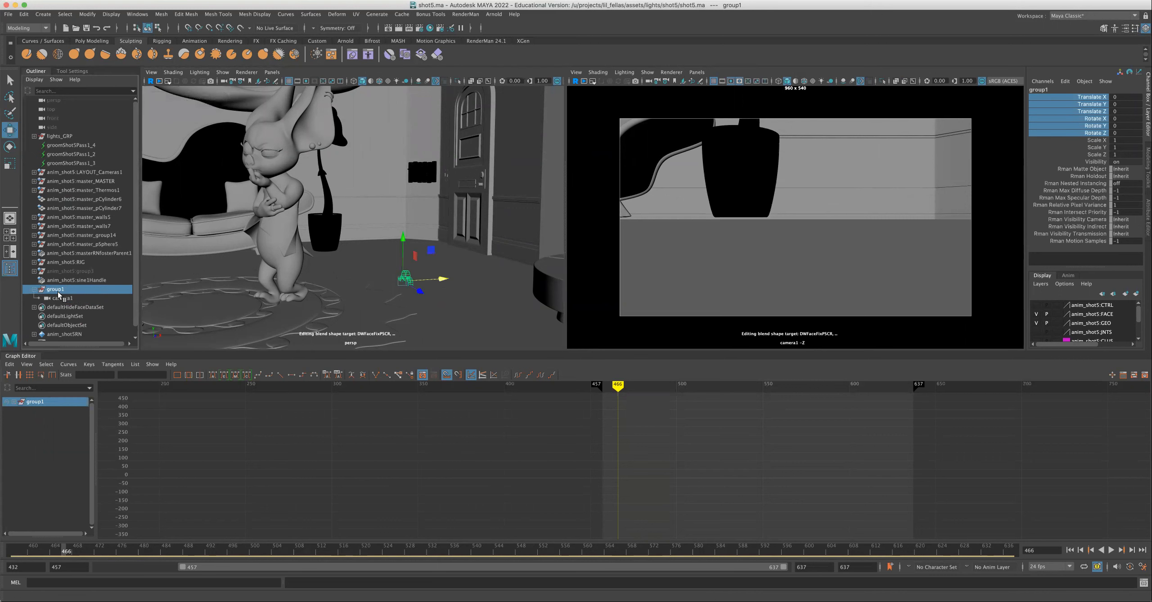
click(60, 296)
click(61, 290)
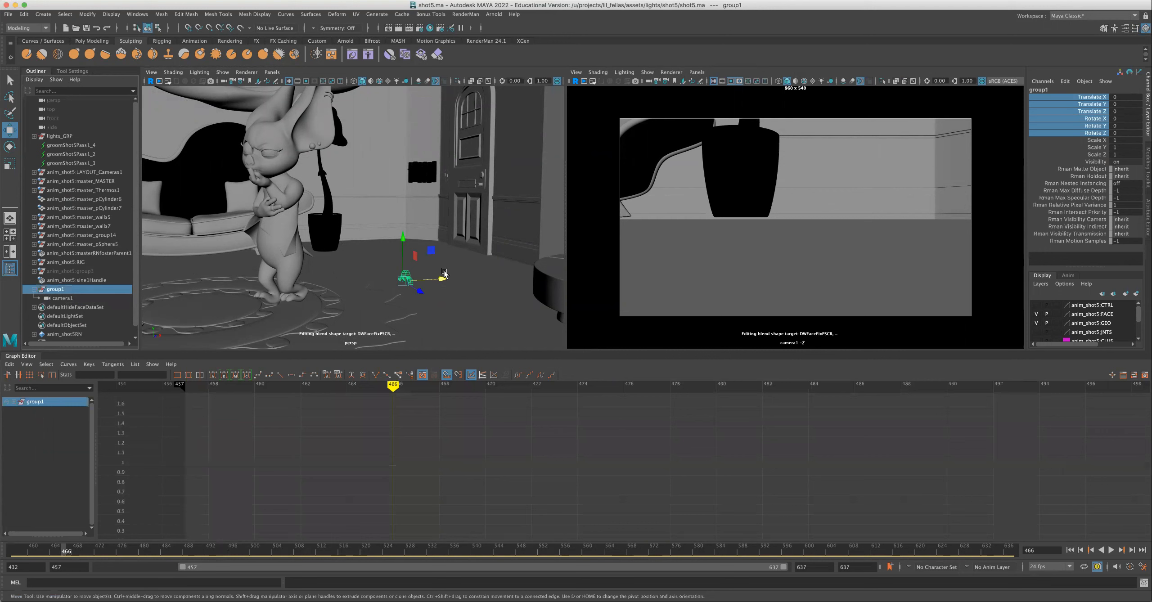
Move the camera's parent group to about X -122.4, Y 104.2, Z 55.4 near the character's head
drag(403, 281, 350, 212)
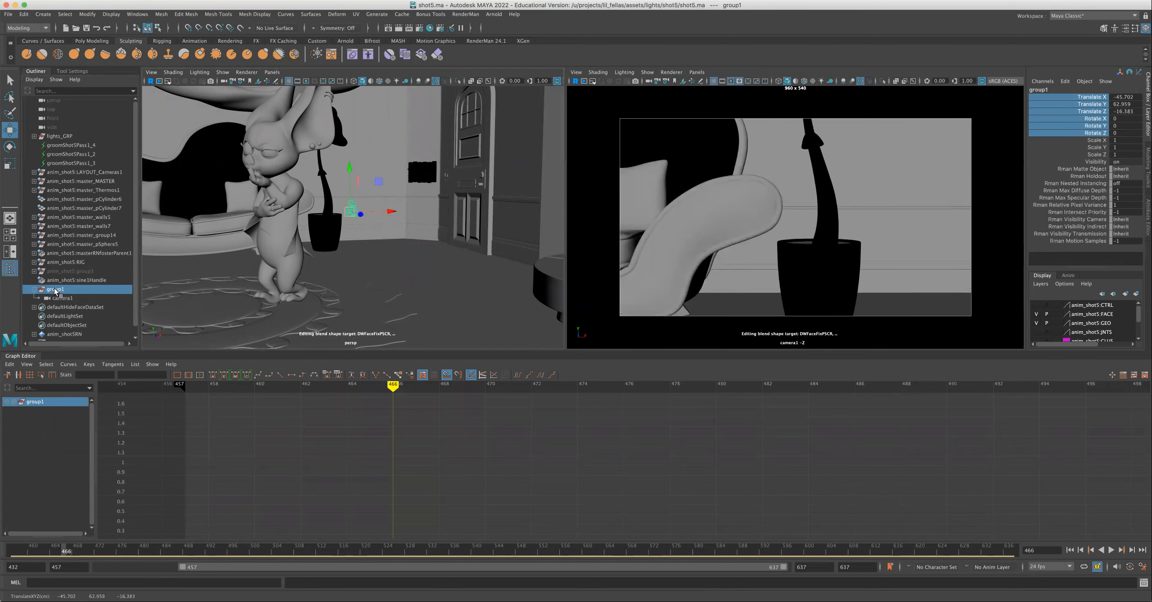
alt+drag(349, 188, 329, 226)
alt+drag(329, 226, 430, 250)
drag(384, 211, 313, 179)
drag(272, 144, 272, 148)
alt+right_drag(271, 148, 225, 410)
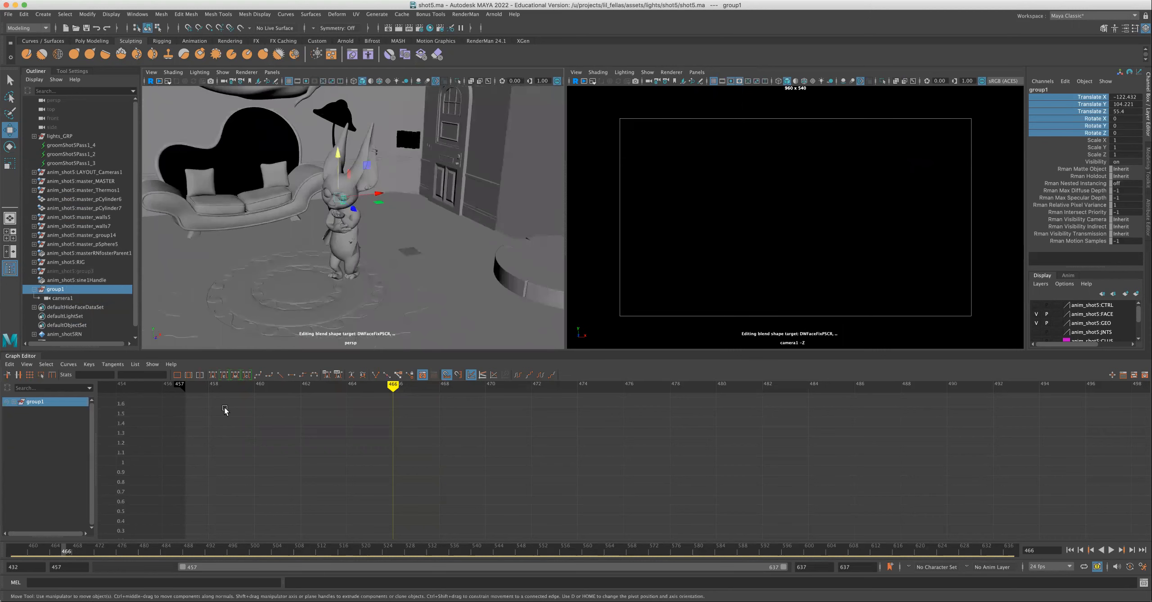
At frame 607, move the camera's parent group to about X -189.5, Y 99.7, Z 94.3 at the character's head
key(alt+v)
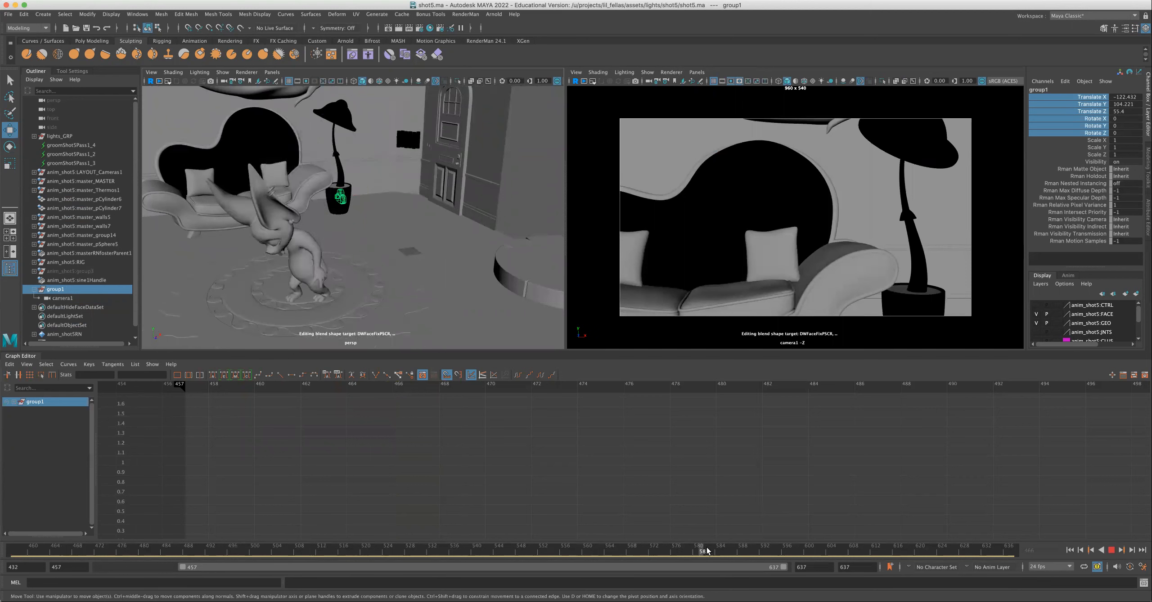
key(alt+v)
alt+middle_drag(376, 237, 440, 244)
scroll(441, 243, up, 4)
drag(513, 194, 450, 219)
drag(409, 171, 406, 182)
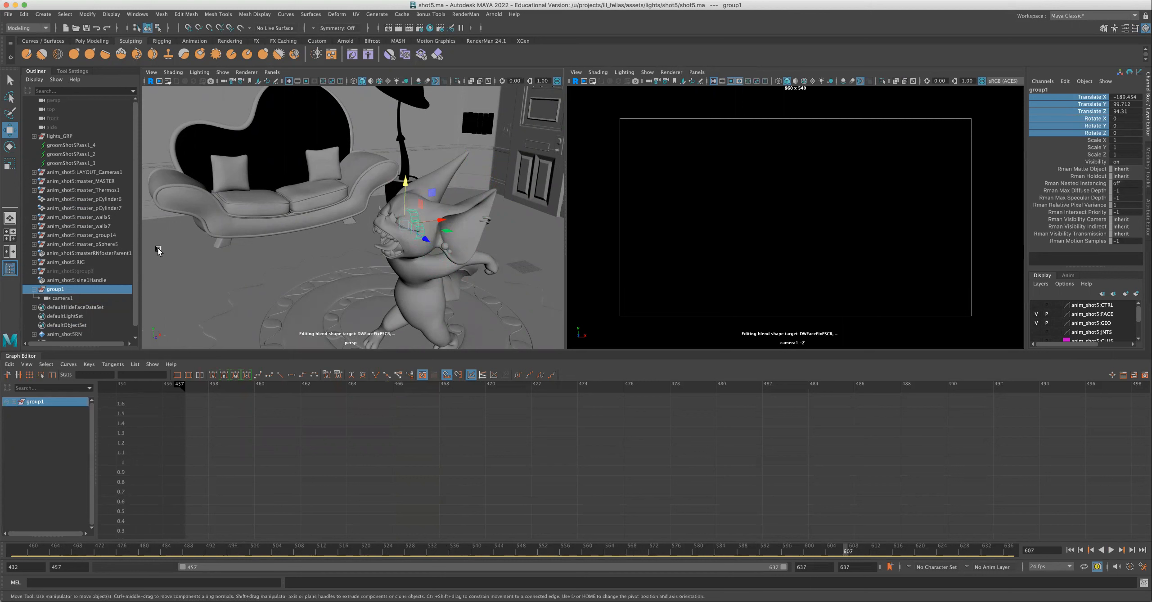
Pull camera1 back from its parent group to about Translate Z 112.4 so the character's head is framed
click(62, 298)
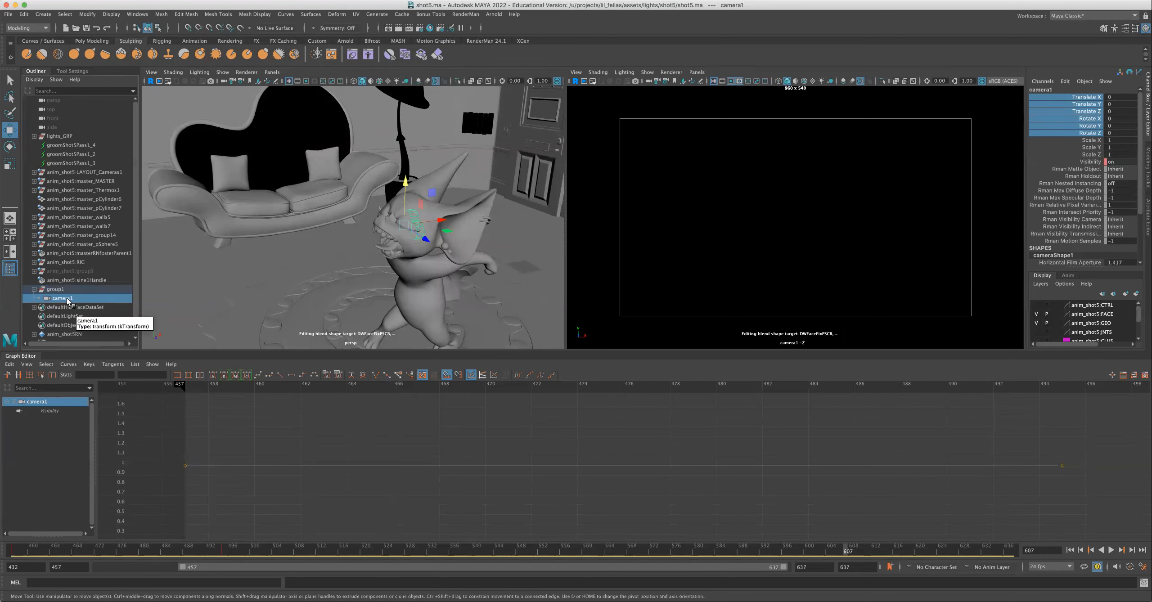
drag(425, 239, 692, 395)
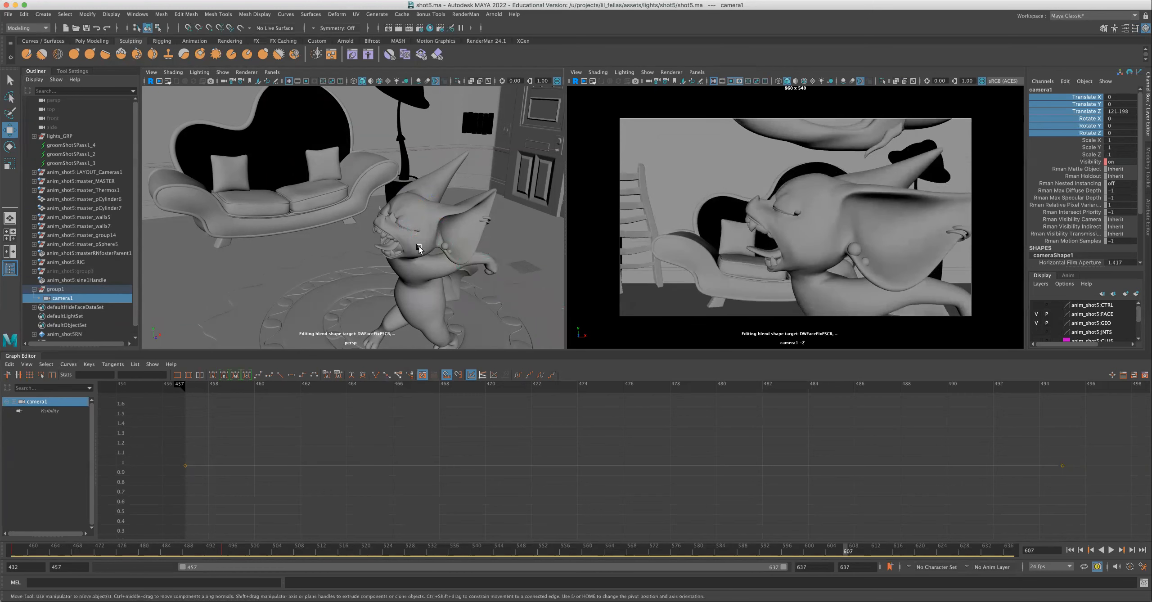
alt+middle_drag(518, 288, 411, 210)
drag(371, 182, 443, 212)
alt+middle_drag(353, 197, 381, 221)
alt+right_drag(381, 221, 279, 218)
Rotate the camera's parent group to about Rotate Y -34.2 so the camera orbits around the character's head
click(54, 291)
click(56, 297)
click(57, 290)
click(59, 297)
click(60, 291)
click(62, 298)
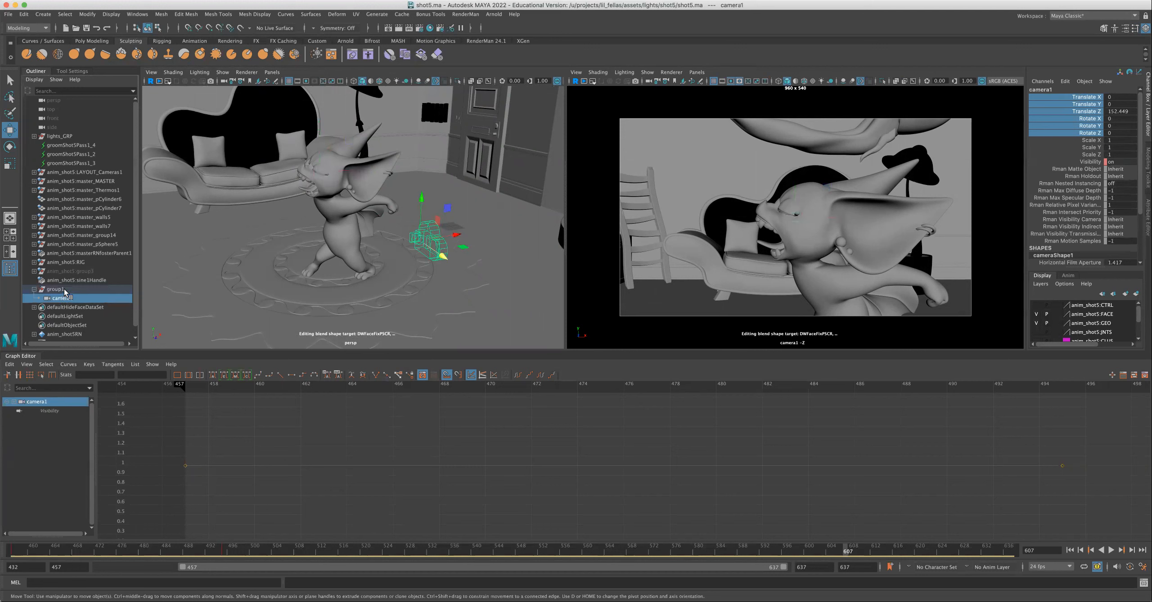
click(65, 290)
key(e)
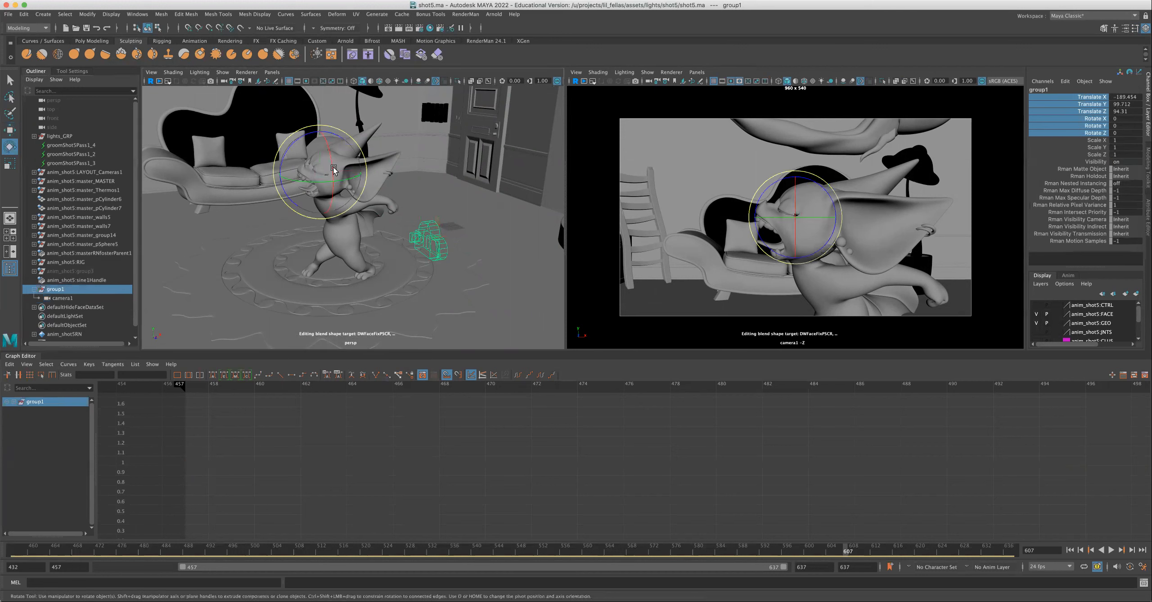
drag(342, 181, 319, 190)
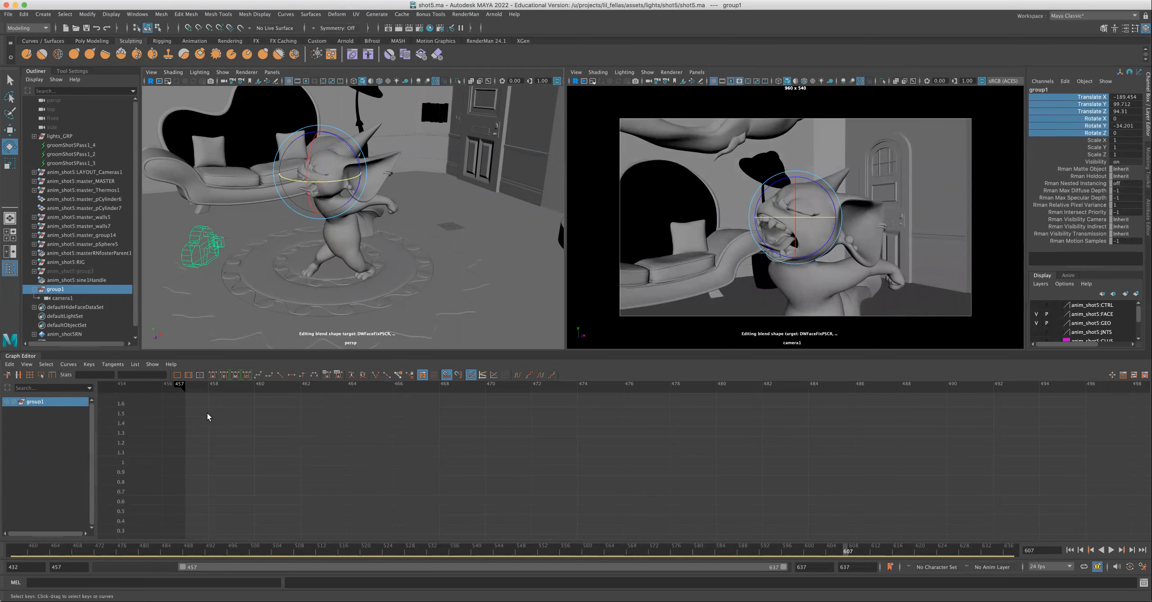
Key all channels of the camera's parent group at frame 591 and bring the whole playback range into the graph
drag(180, 552, 757, 542)
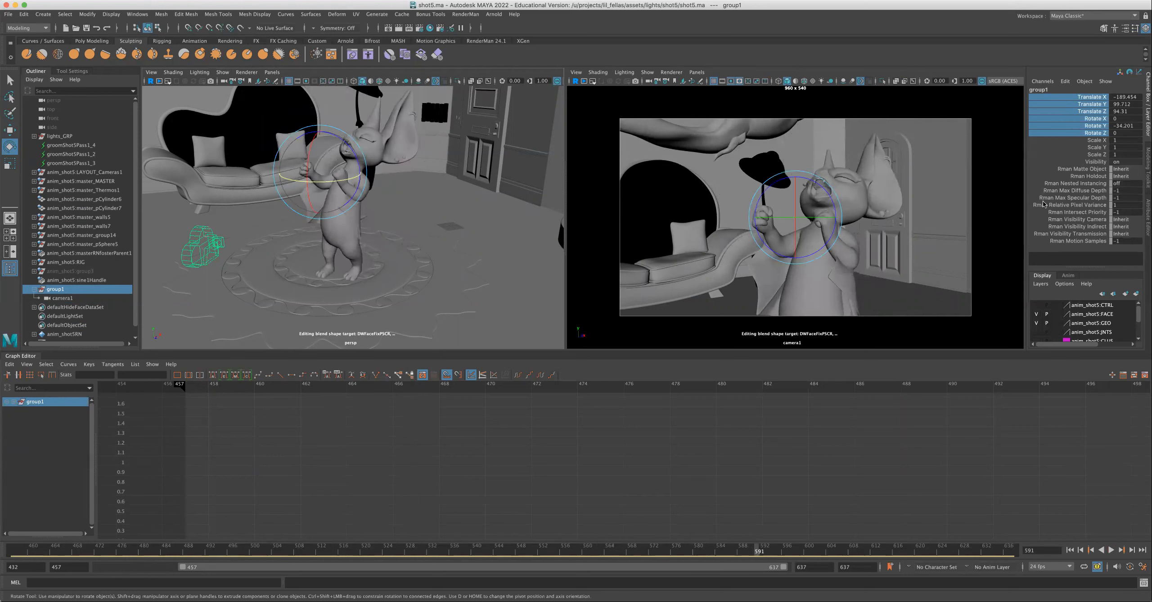
key(s)
scroll(756, 463, down, 10)
alt+middle_drag(712, 449, 507, 434)
scroll(612, 440, up, 3)
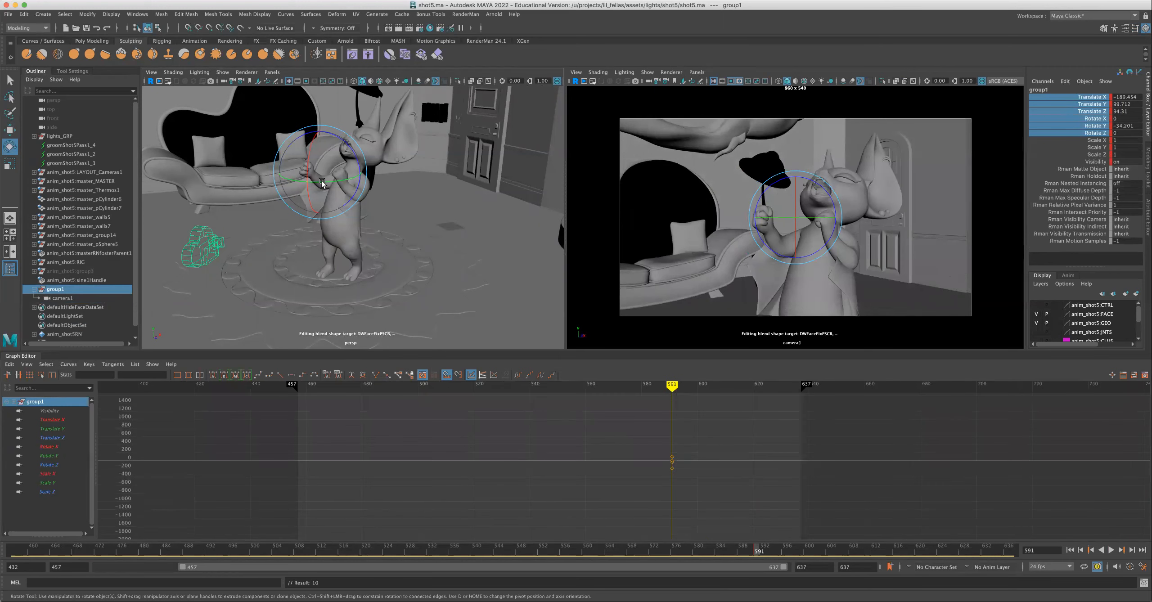
Key the parent group at frame 623 with Rotate Y at about 7.3, and give all its keys linear tangents
key(alt+v)
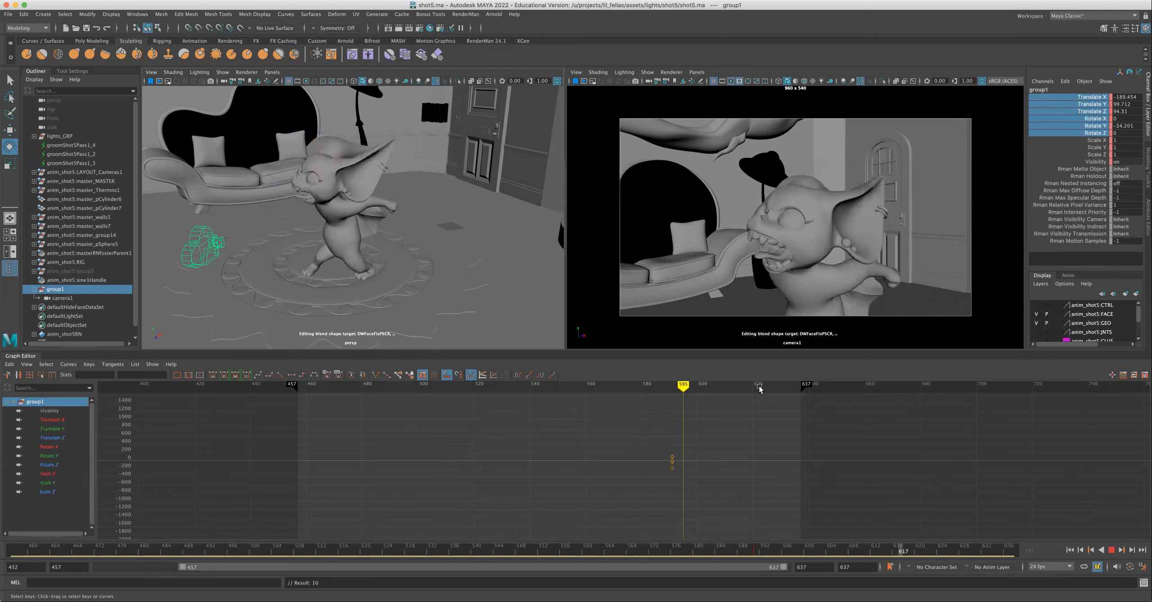
key(alt+v)
drag(326, 181, 353, 185)
key(s)
drag(784, 440, 665, 475)
click(279, 375)
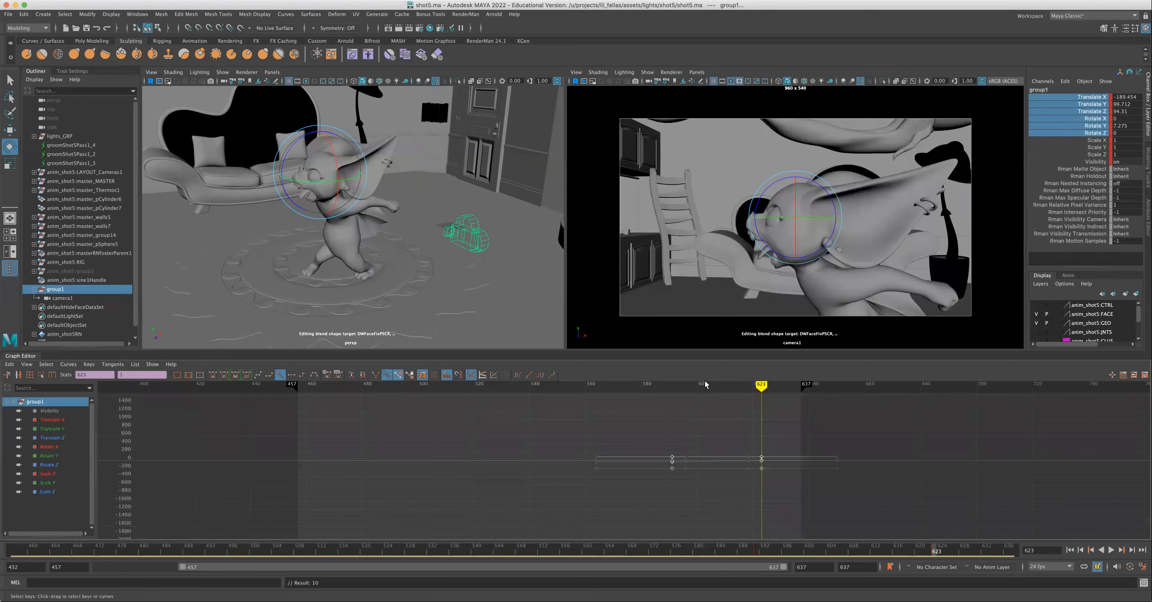
Play and scrub through frames 591 to 626 to review the camera's orbit around the character
drag(761, 386, 660, 388)
key(alt+v)
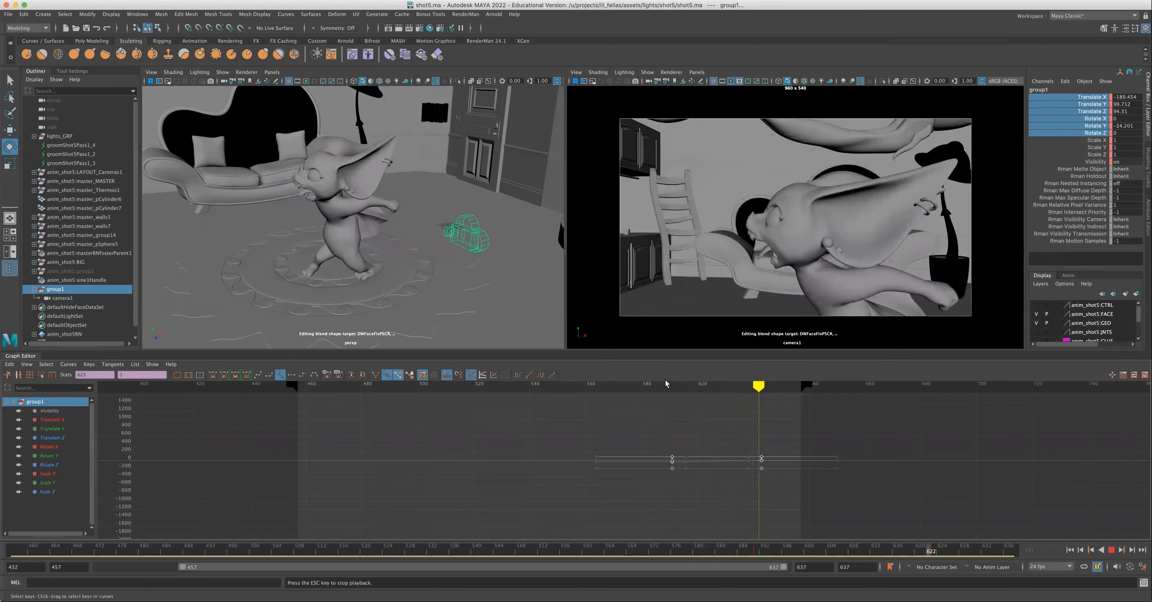
drag(741, 388, 669, 389)
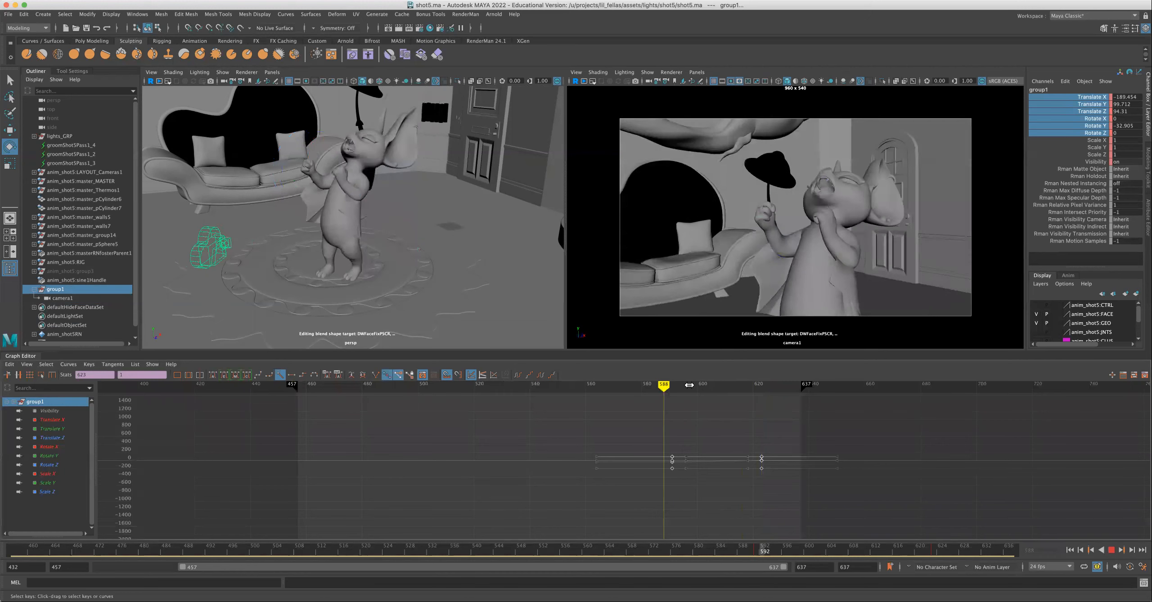
key(alt+v)
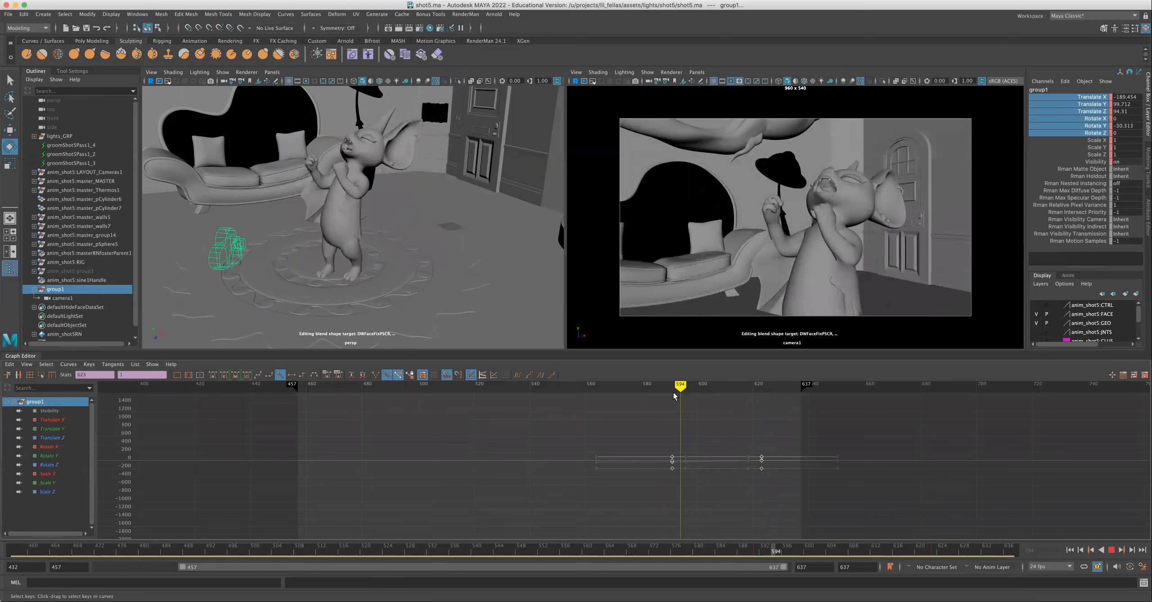
key(Escape)
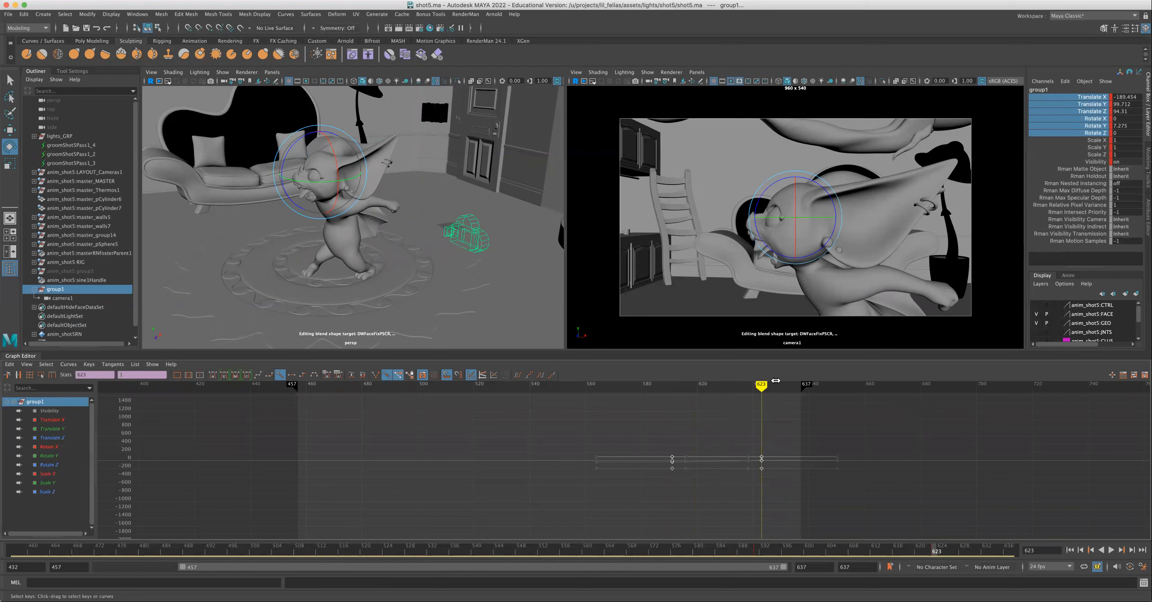
mouse_move(760, 388)
mouse_down()
mouse_move(693, 388)
mouse_move(809, 371)
mouse_up()
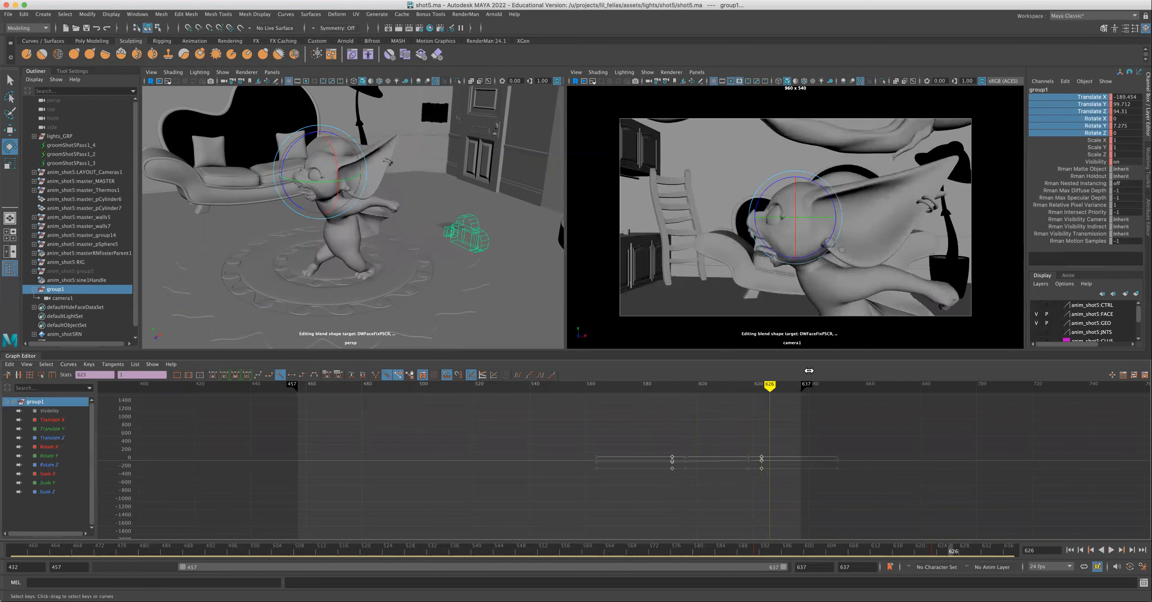